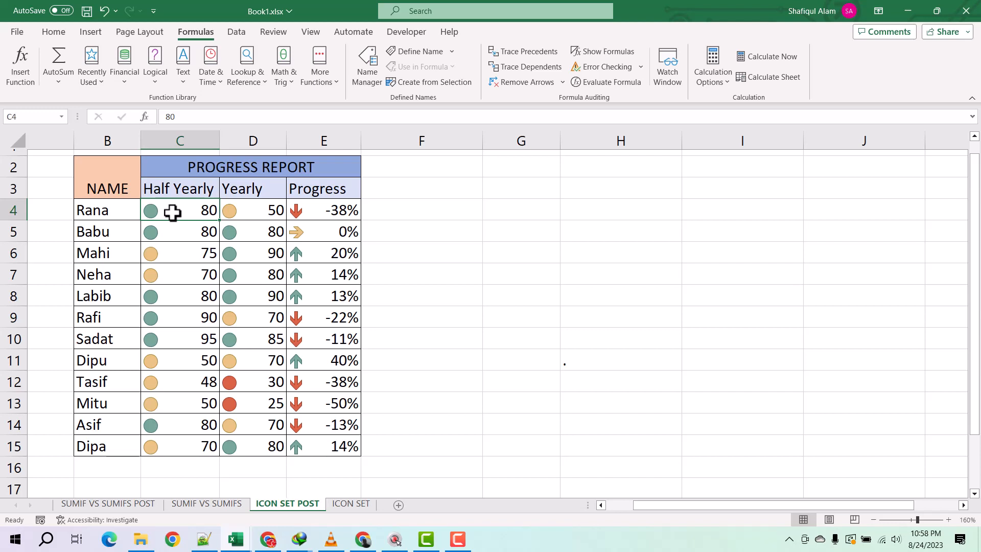
Set the half-yearly mark in C4 to 40 and check the Progress formula in E4 against its source cells
type("40")
key("Return")
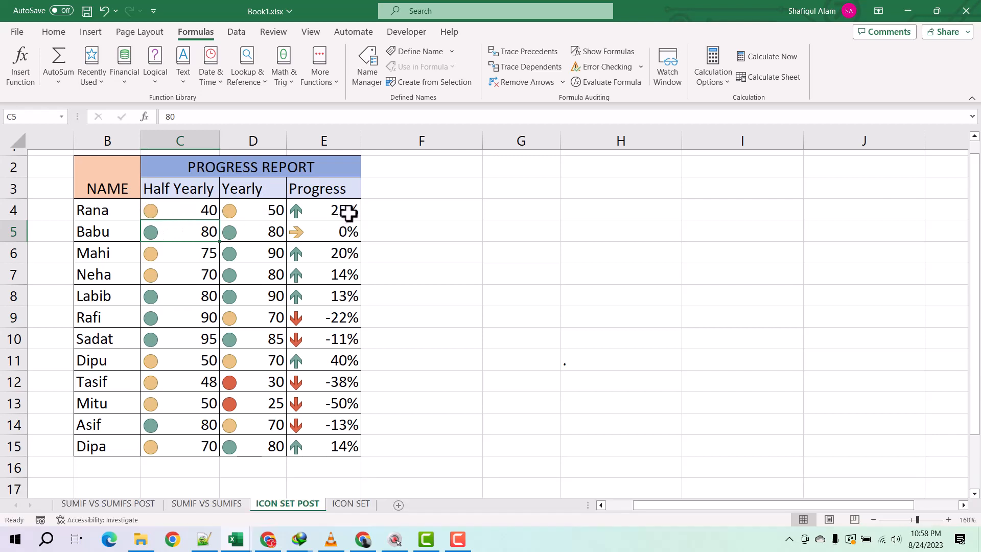
left_click(302, 213)
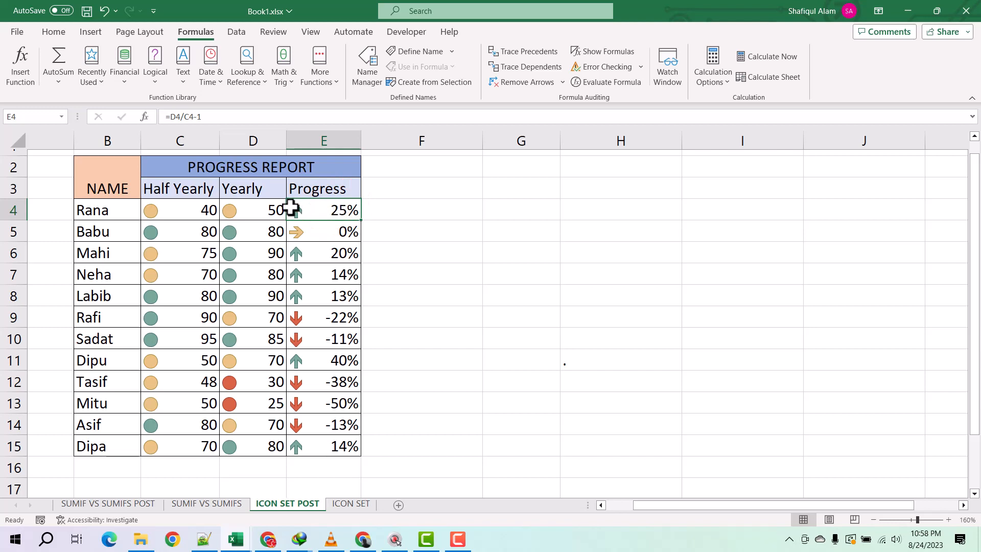
left_click(263, 210)
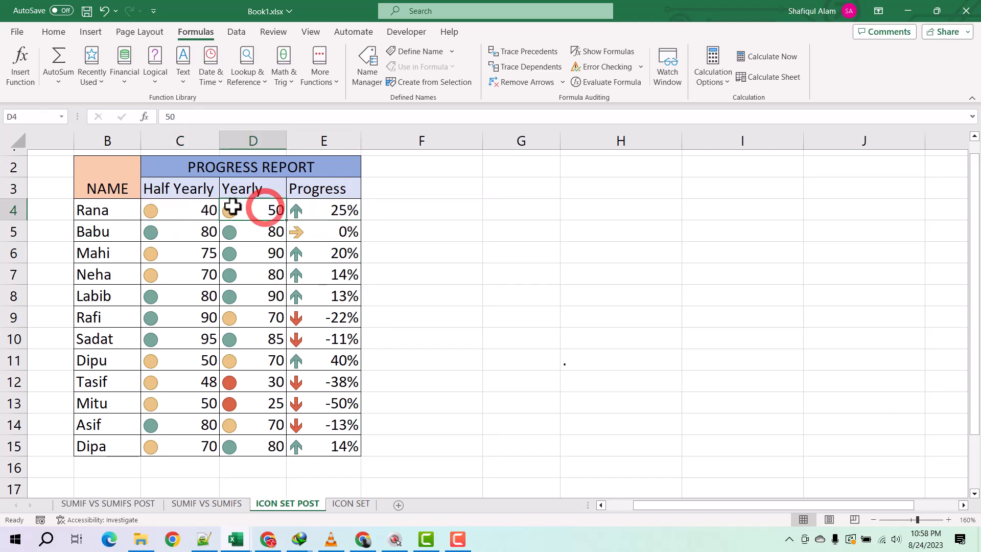
left_click(181, 209)
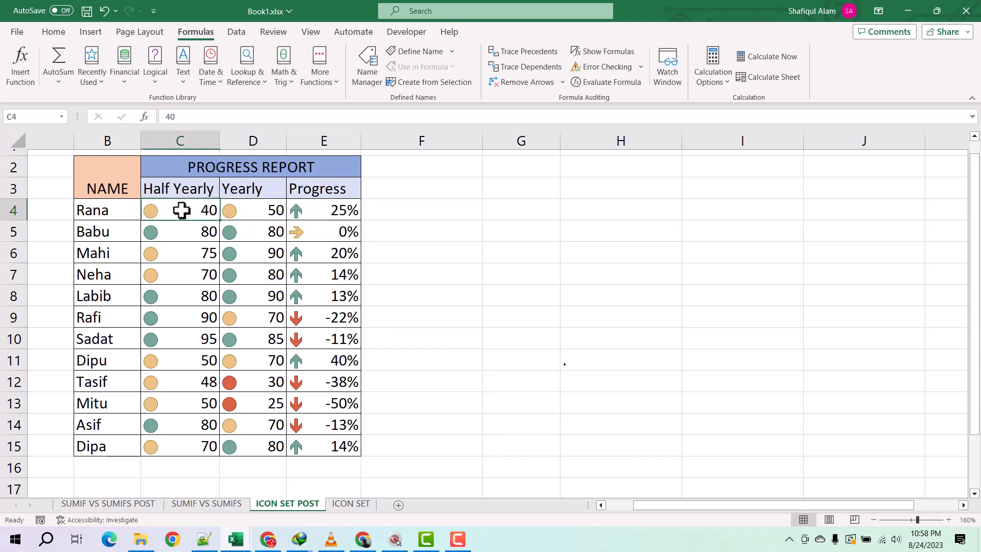
left_click(258, 210)
left_click(171, 210)
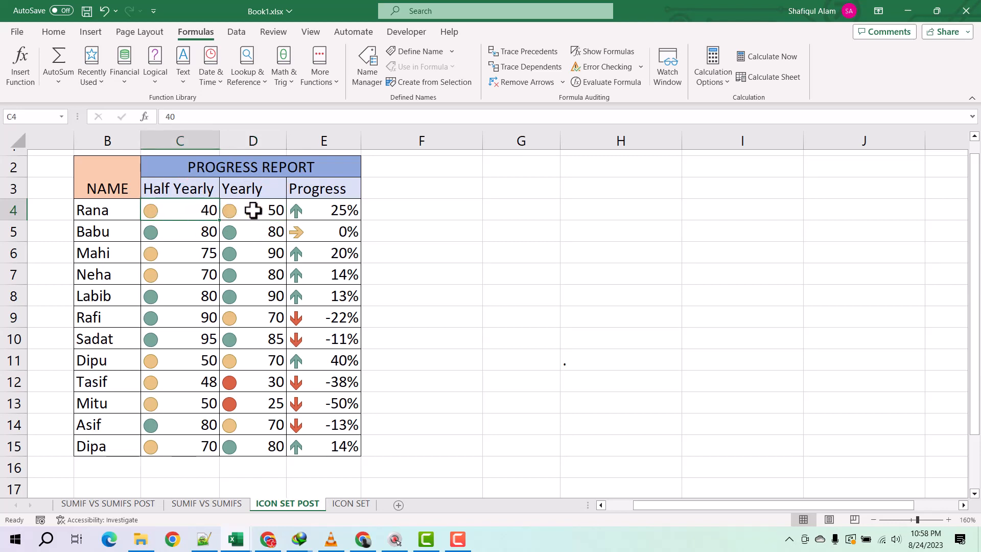
left_click(331, 211)
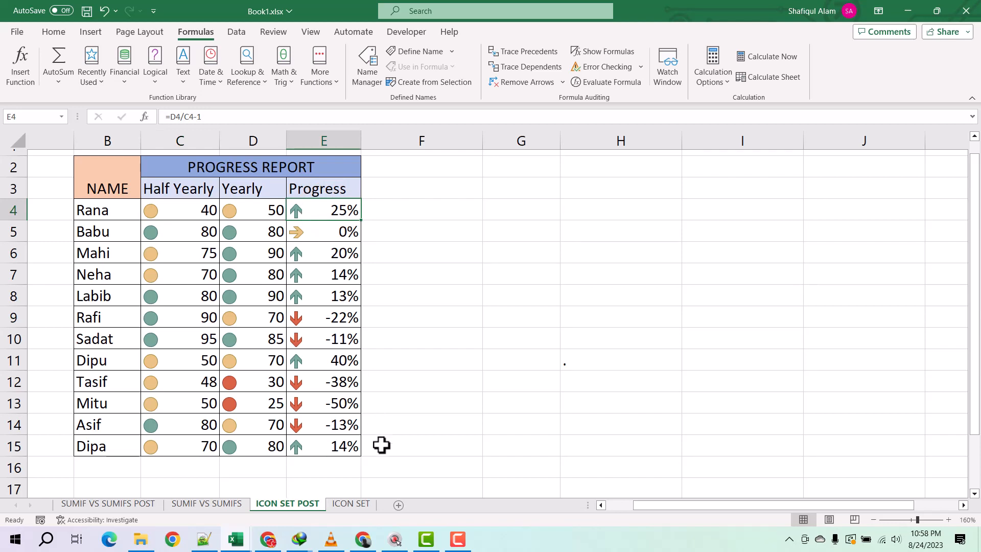
On the ICON SET sheet, clear the Progress cells E4:E15 and enter the formula =D4/C4-1 in E4
left_click(351, 503)
key("Delete")
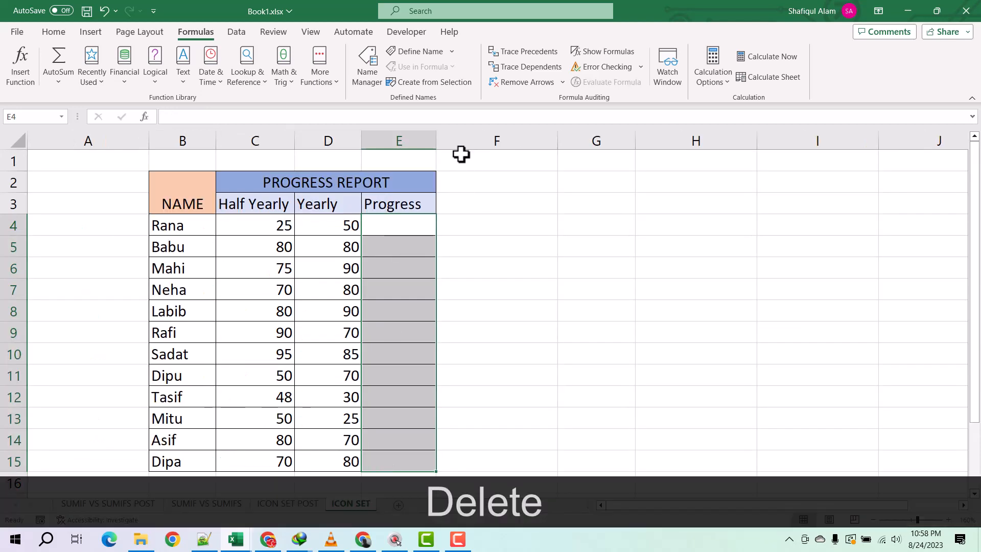
left_click(407, 225)
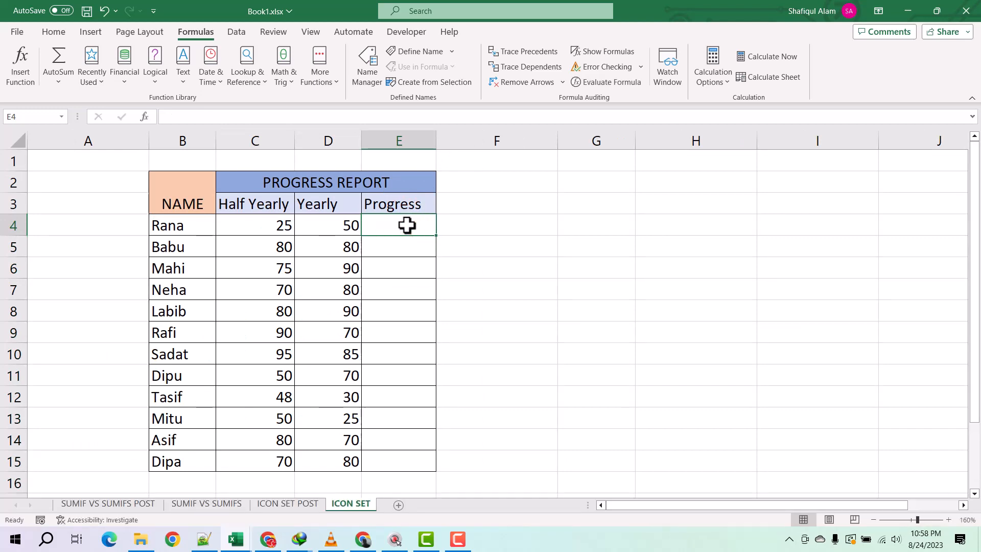
type("=")
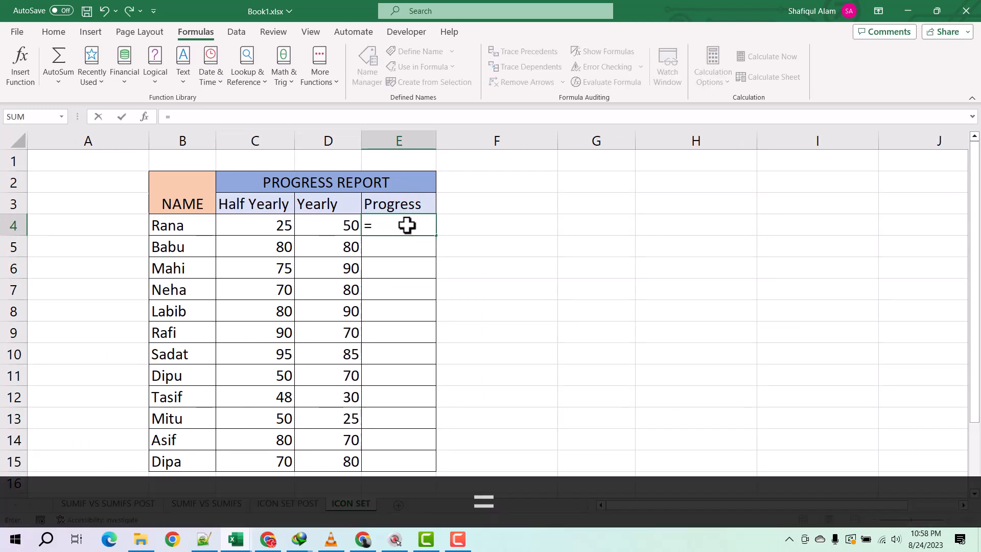
key("BackSpace")
key("BackSpace")
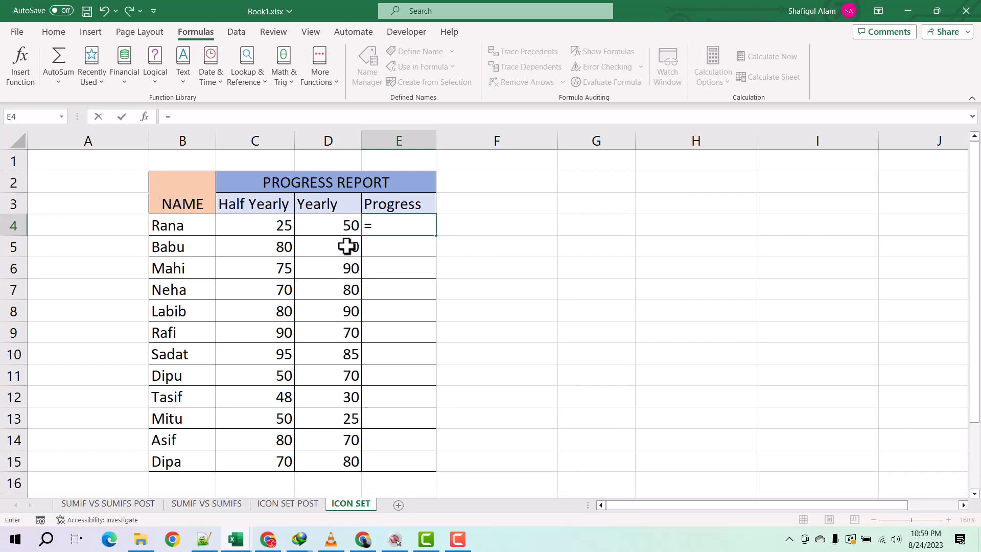
left_click(347, 226)
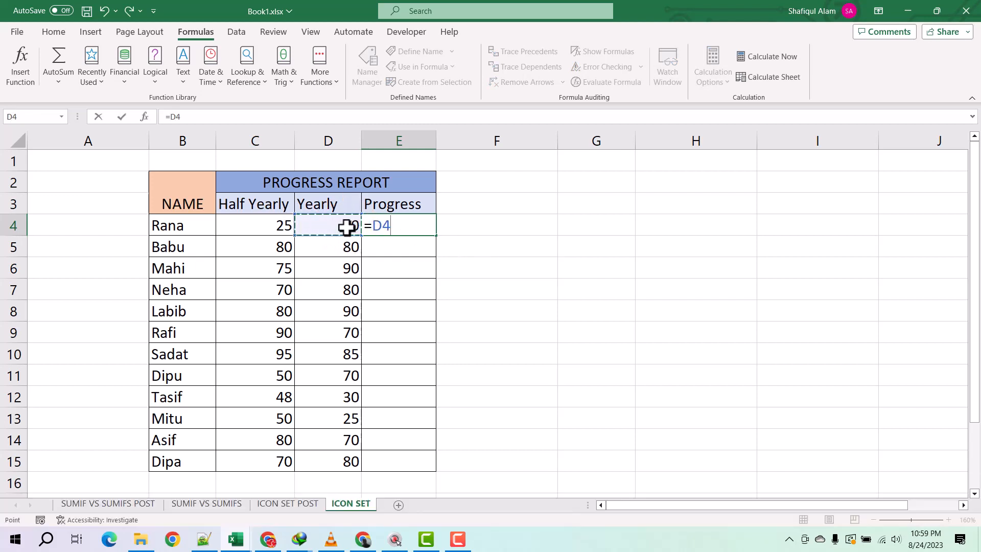
type("/")
left_click(270, 224)
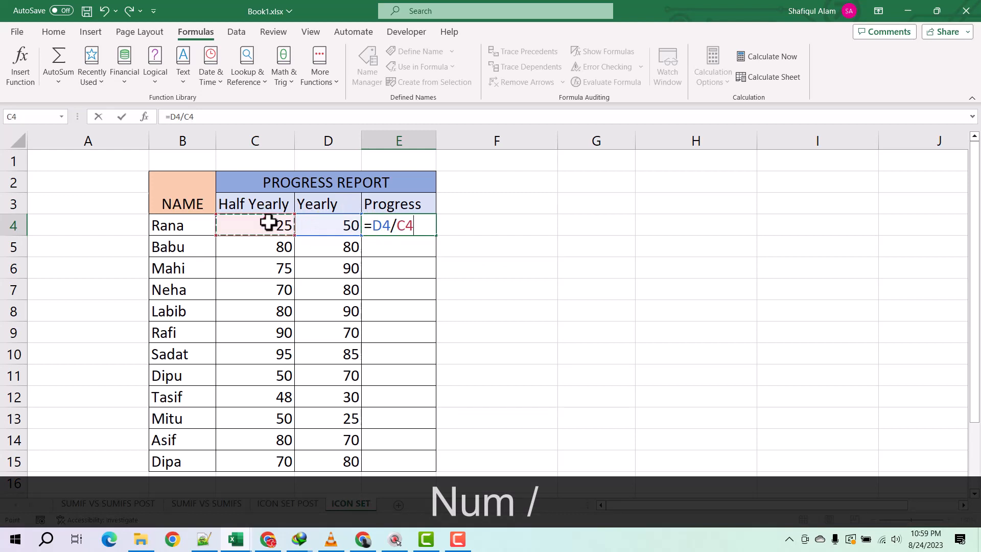
type("-1")
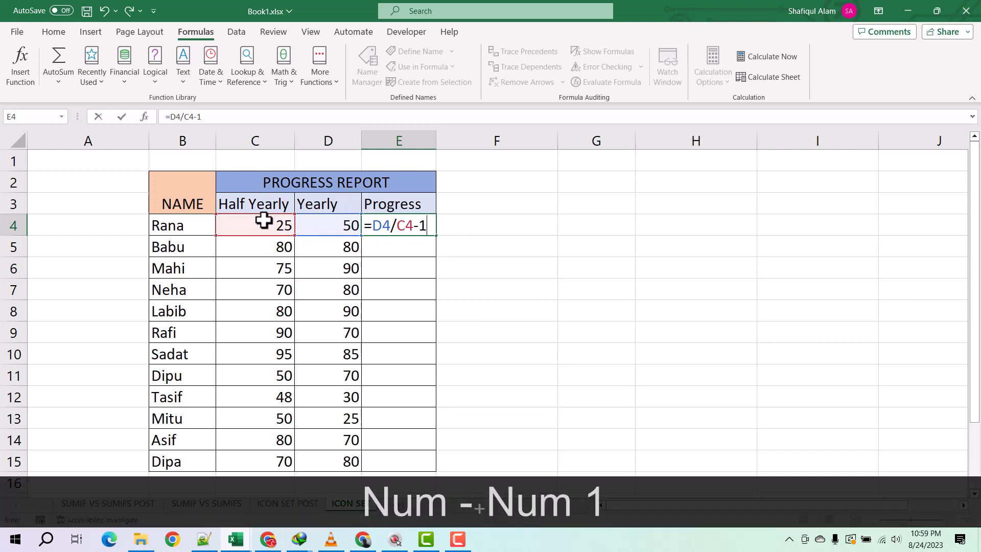
key("Return")
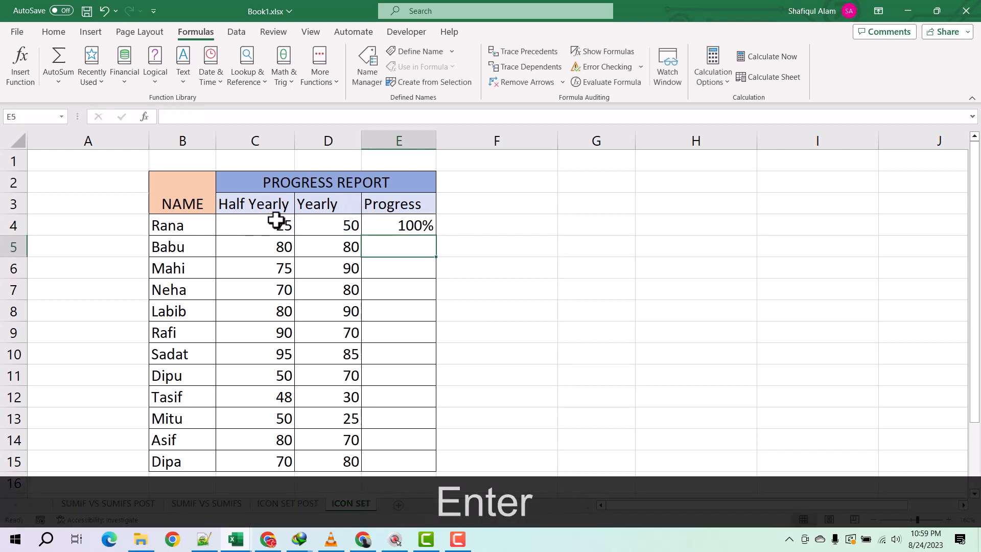
Fill the Progress formula from E4 down to E15 and check the copied formula in row 9
left_click(425, 230)
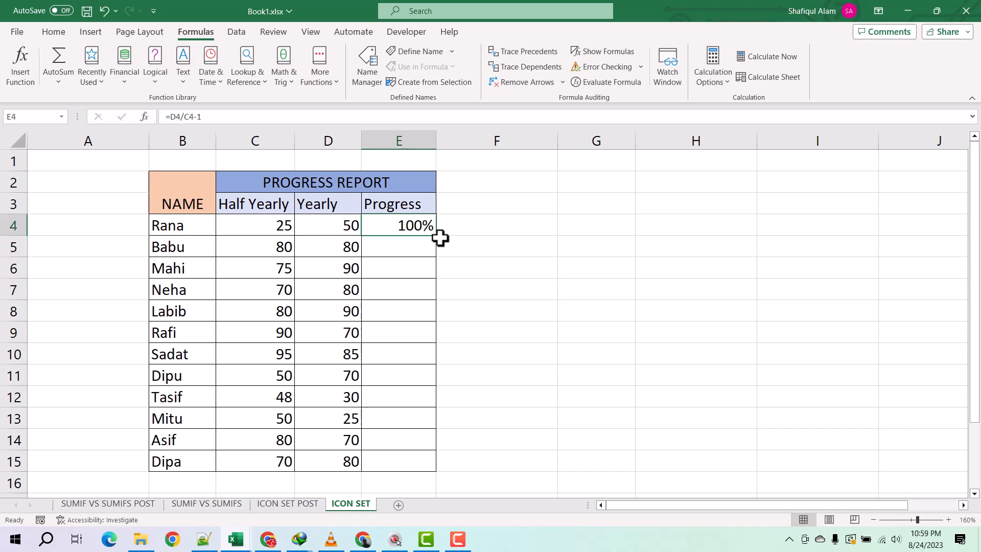
left_click_drag(436, 235, 422, 466)
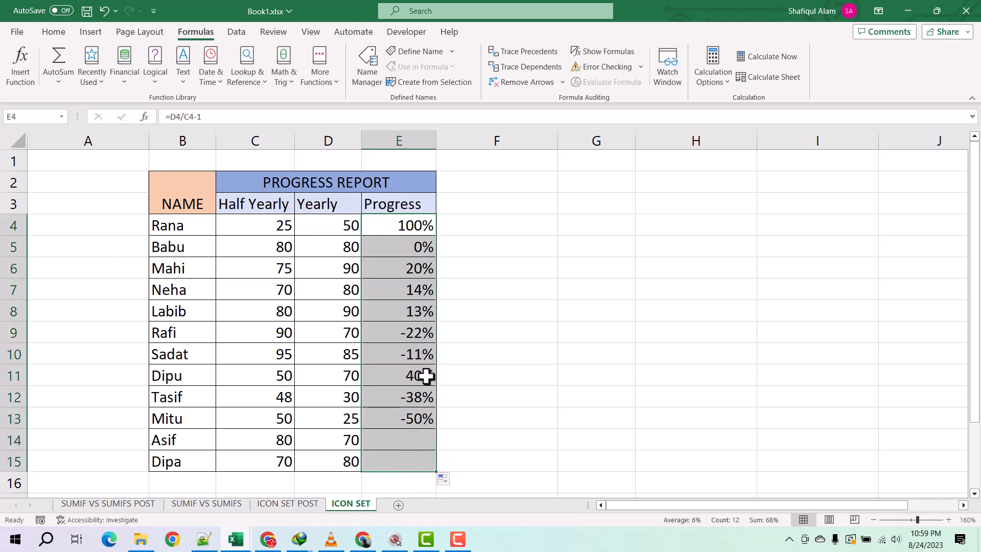
left_click(284, 335)
left_click(363, 335)
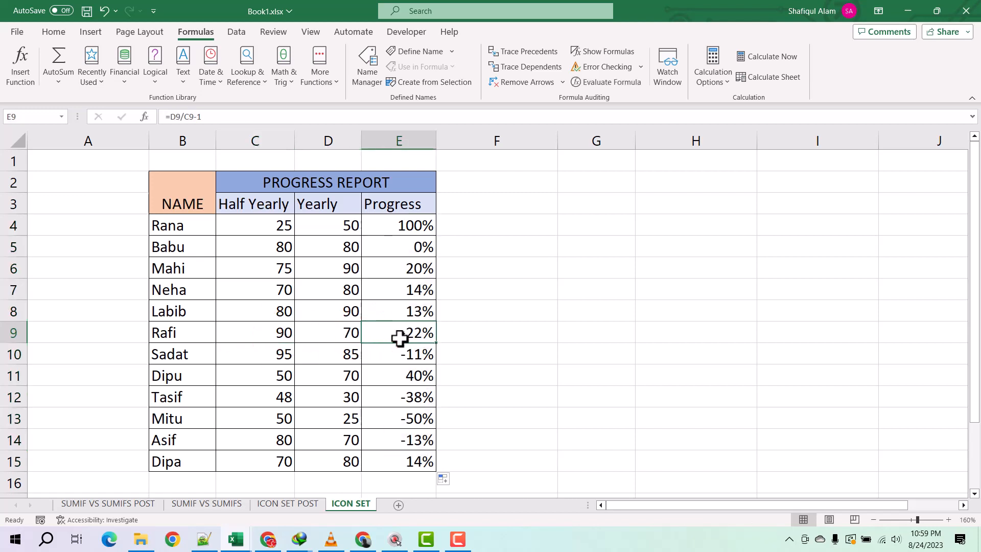
Enter the alternative progress formula =(D4-C4)/C4 in F4 and fill it down to F15
left_click(462, 227)
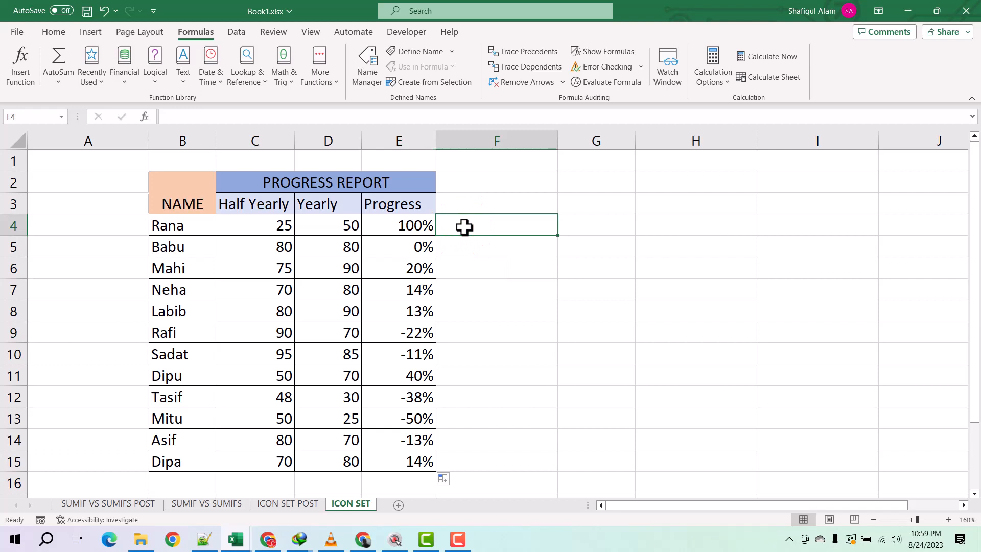
type("=")
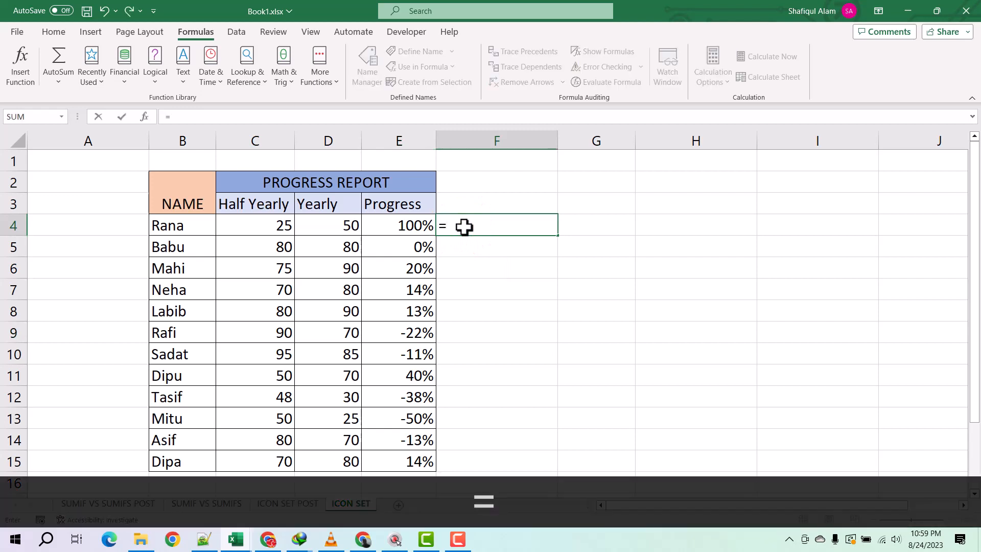
left_click(357, 231)
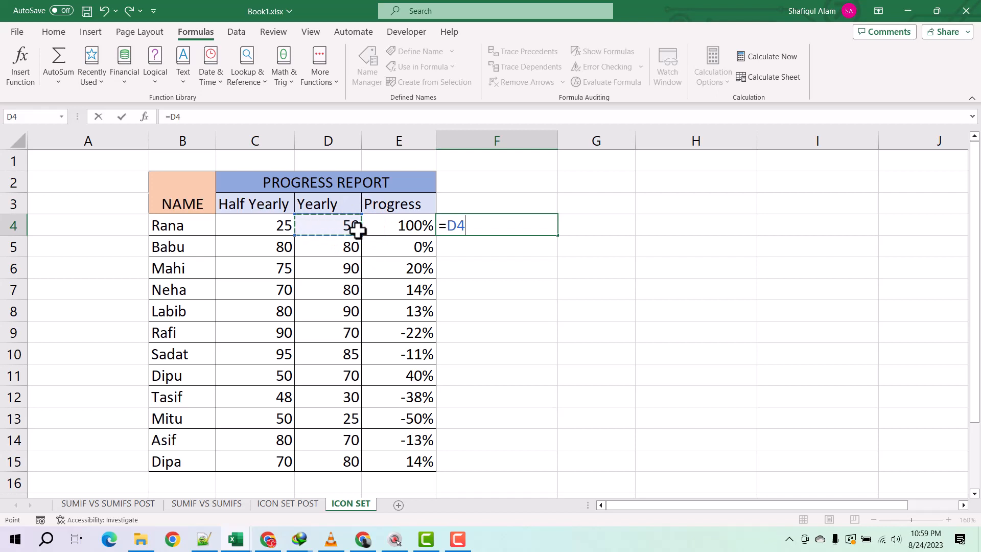
type("-")
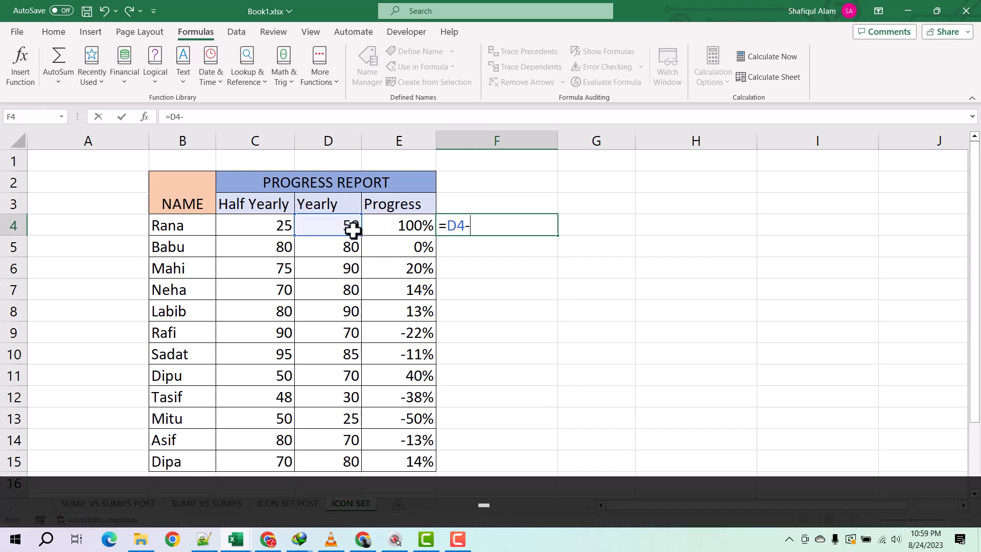
left_click(268, 224)
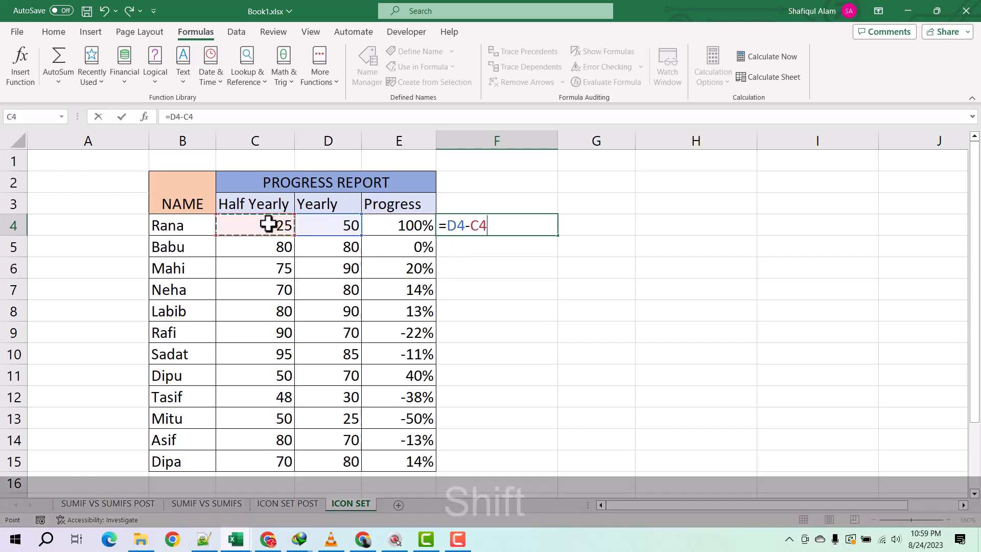
type(")")
left_click(455, 227)
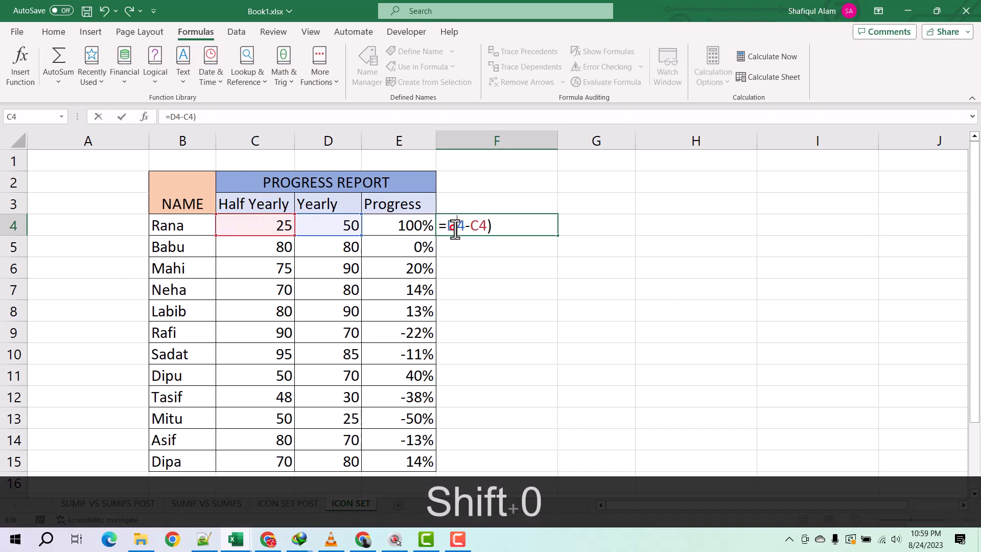
left_click(448, 228)
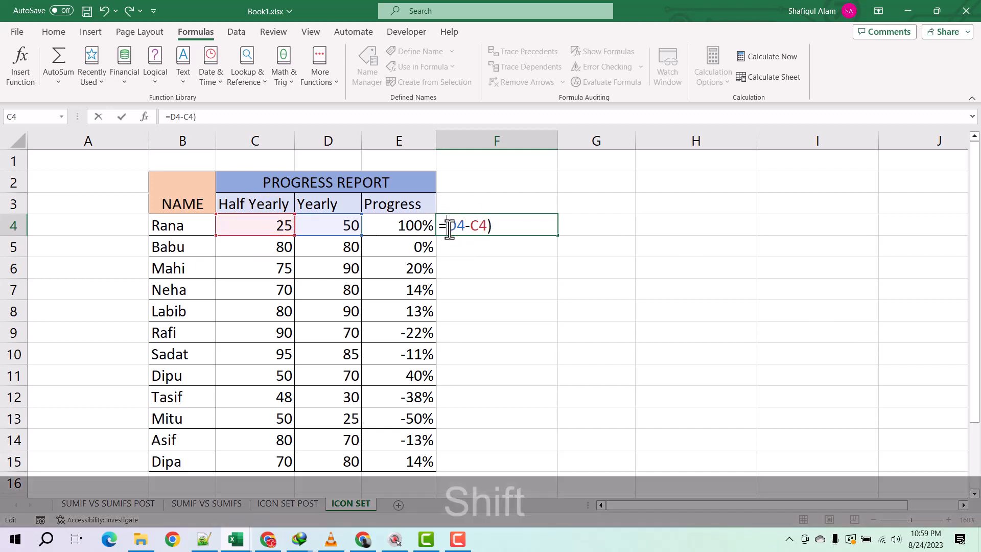
type("(")
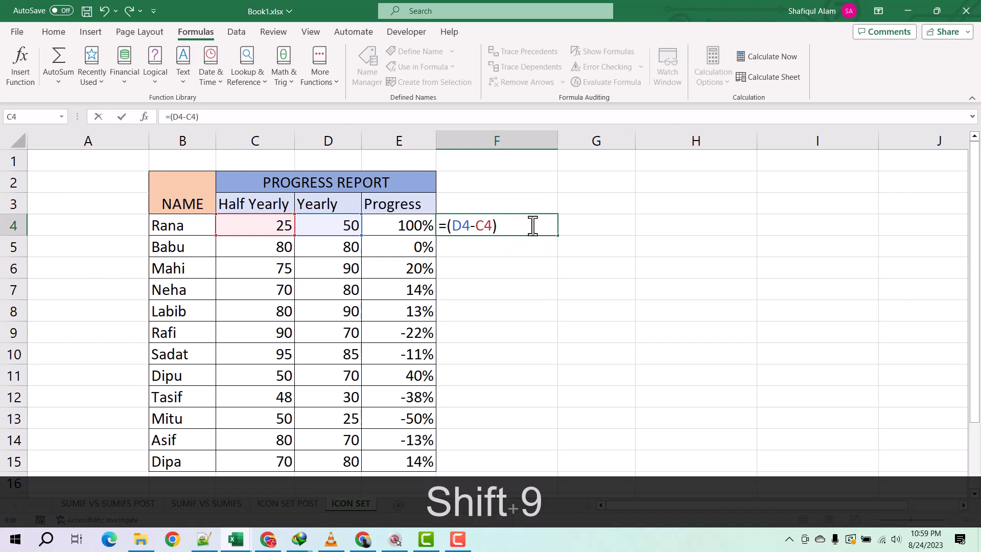
type("/")
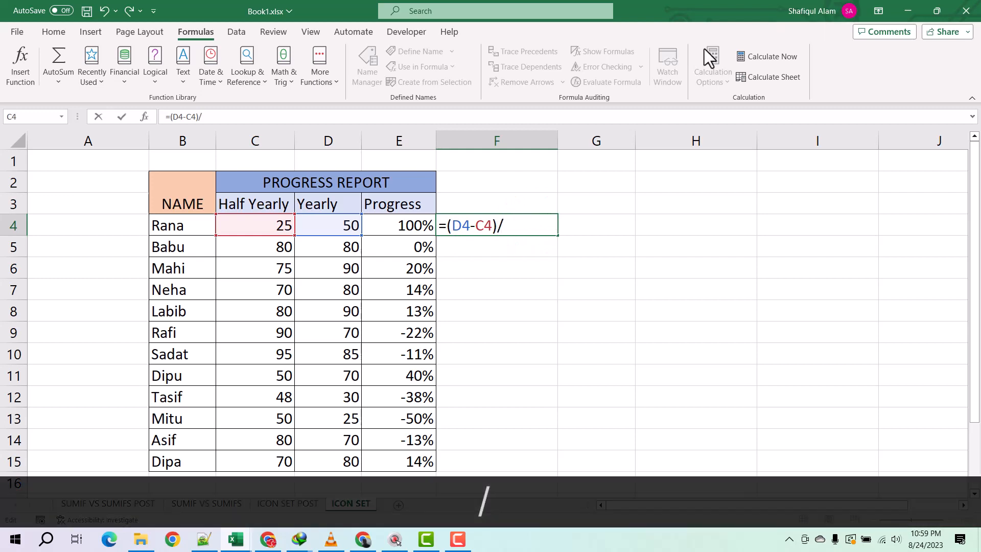
left_click(281, 226)
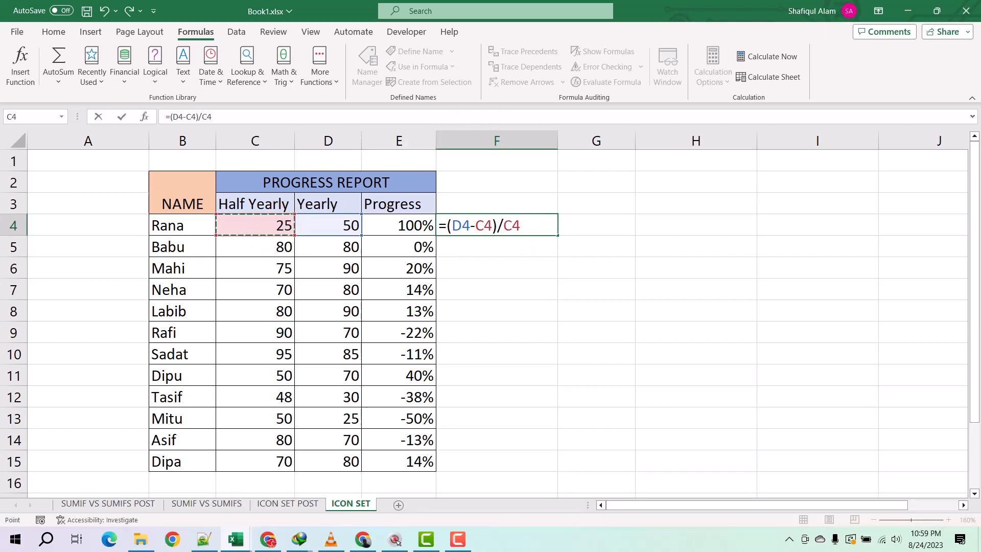
key("Return")
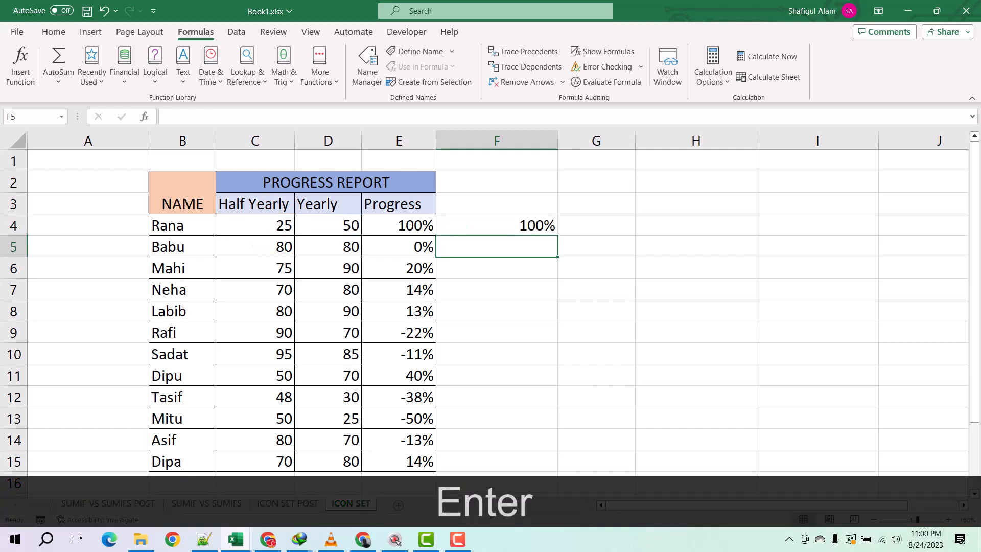
left_click(482, 226)
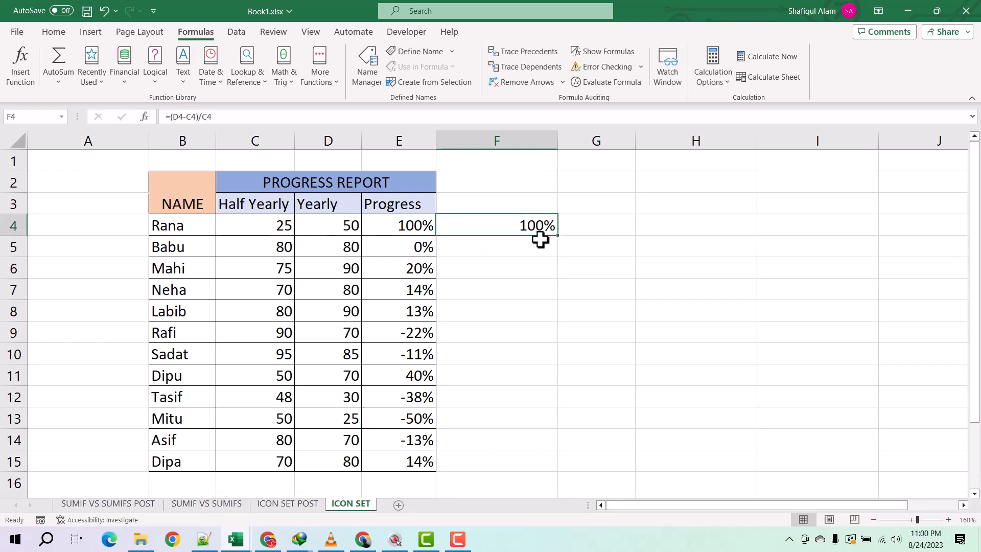
left_click_drag(556, 235, 546, 466)
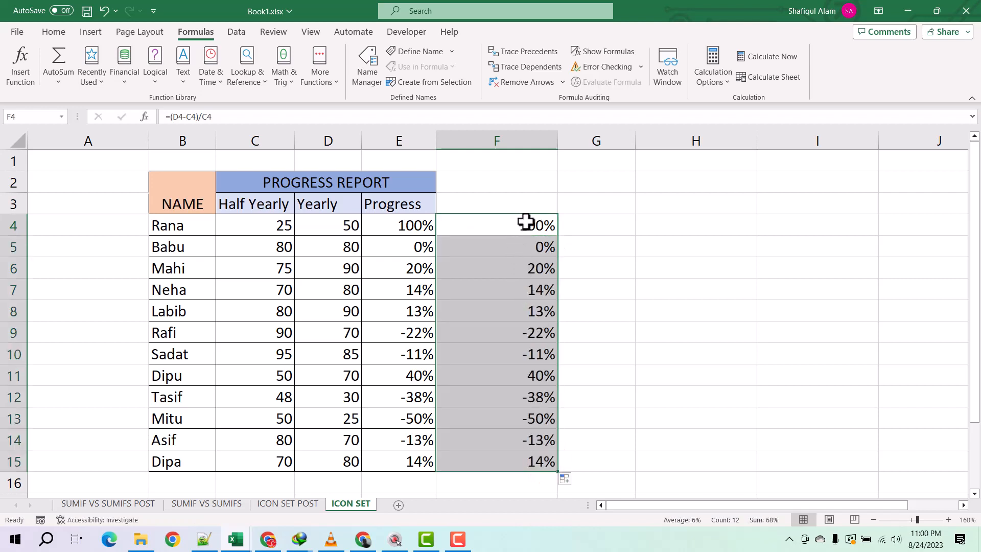
Change the number format of both progress result columns, E4:F15, to Number
left_click_drag(407, 227, 482, 453)
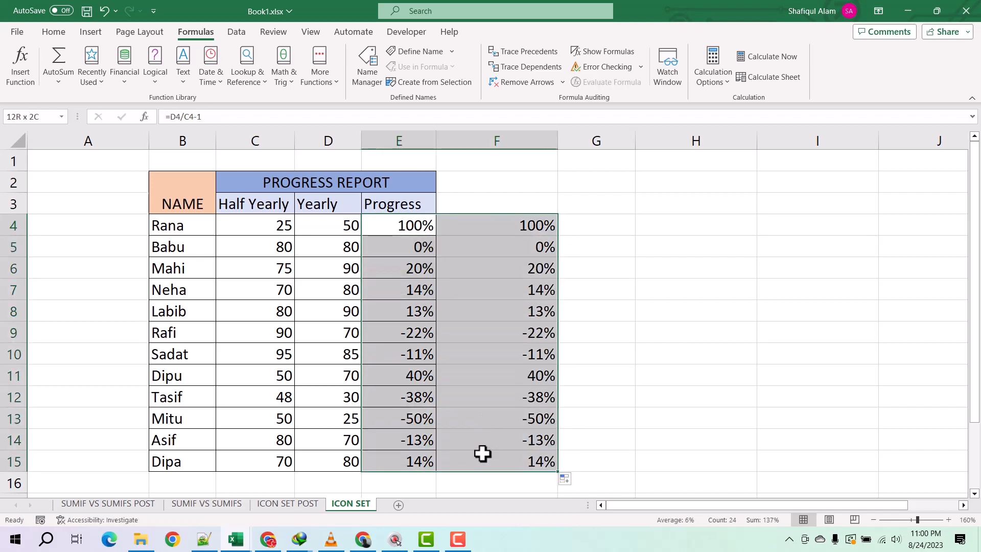
left_click(53, 32)
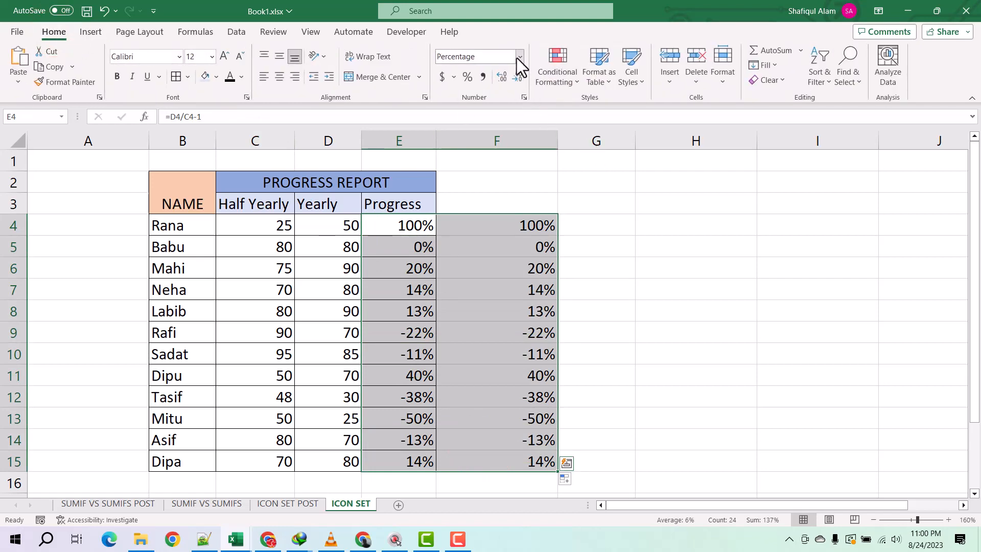
left_click(518, 56)
left_click(505, 107)
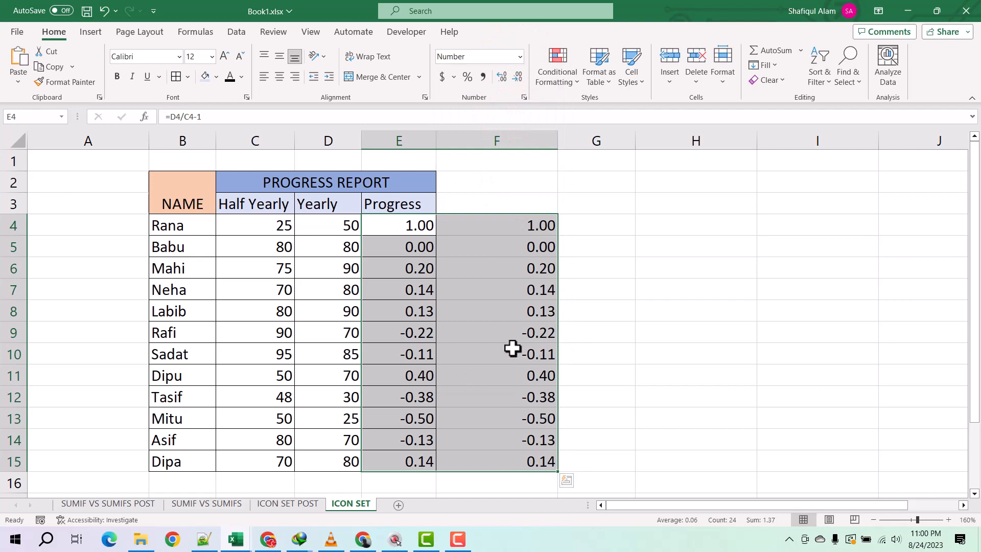
left_click(480, 312)
Apply the percentage format to both progress result columns, E4:F15
left_click_drag(412, 235, 473, 460)
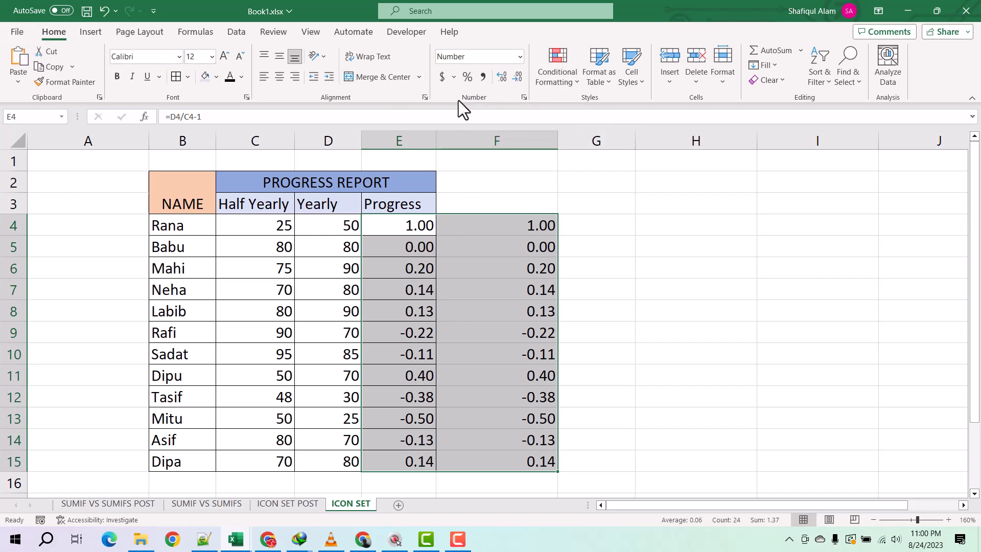
left_click(466, 76)
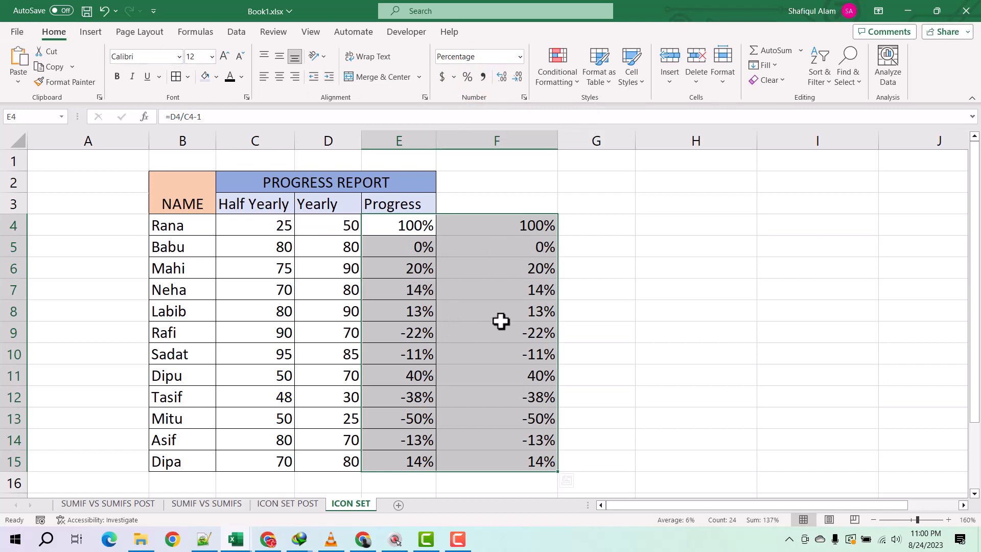
Enter the formula =D4/C4-1 in cell I4 as another progress calculation
left_click(802, 229)
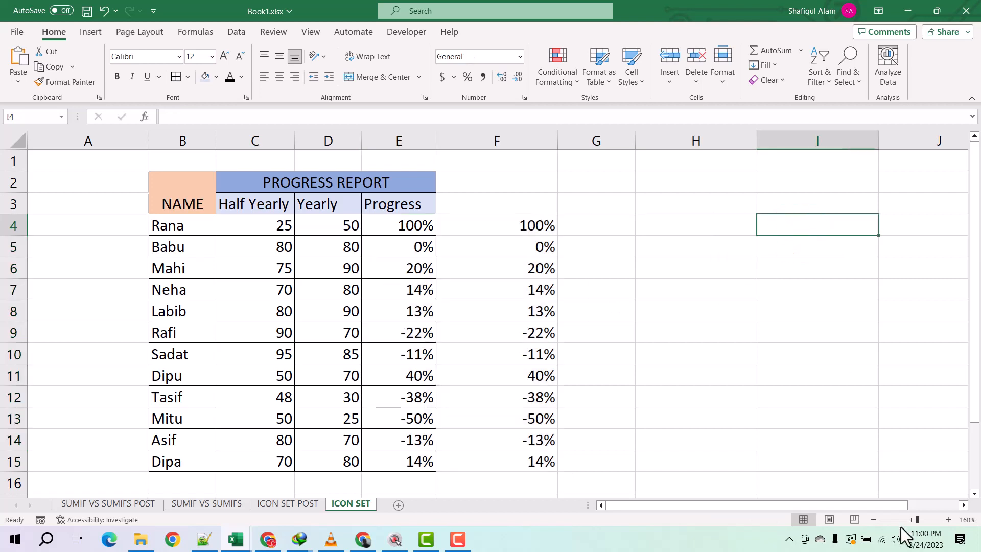
type("=")
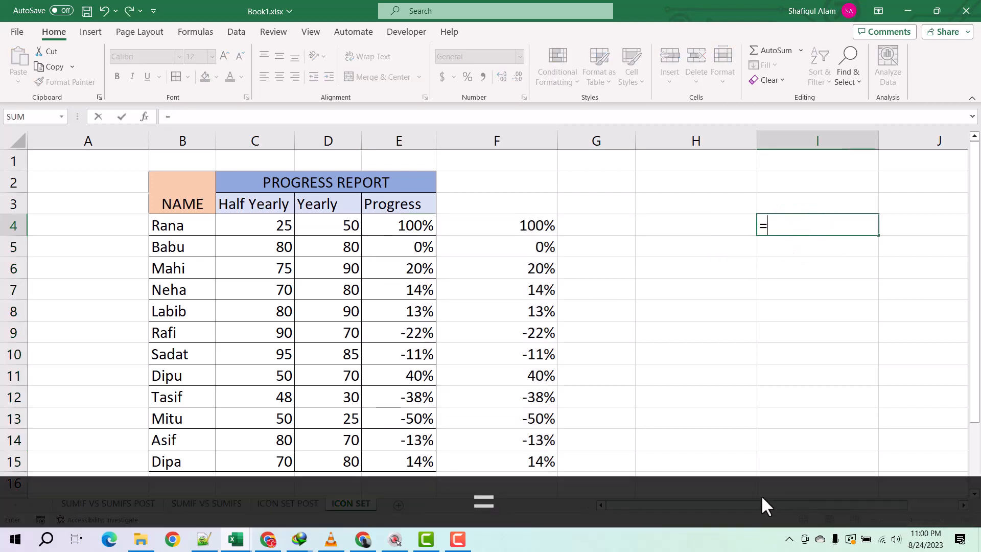
left_click(346, 229)
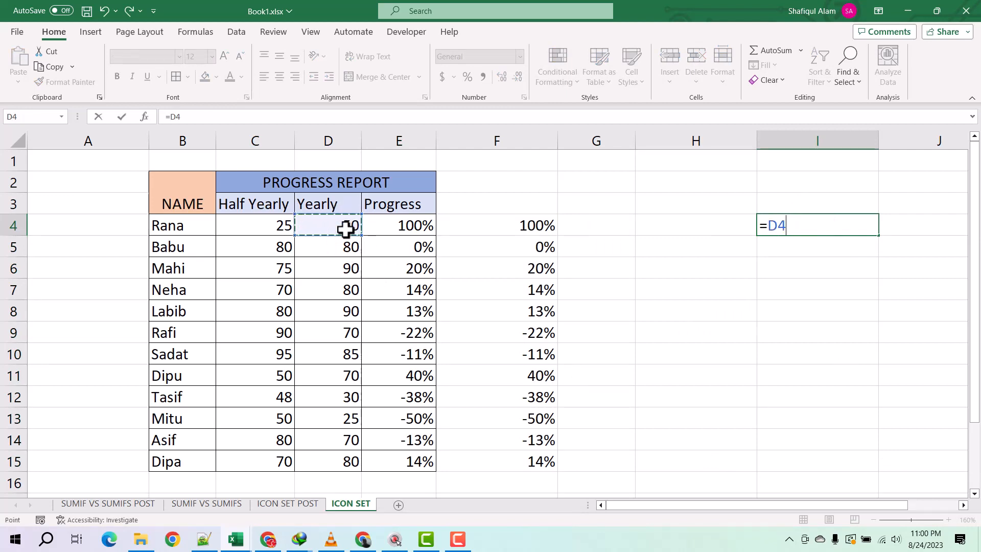
type("/")
left_click(258, 231)
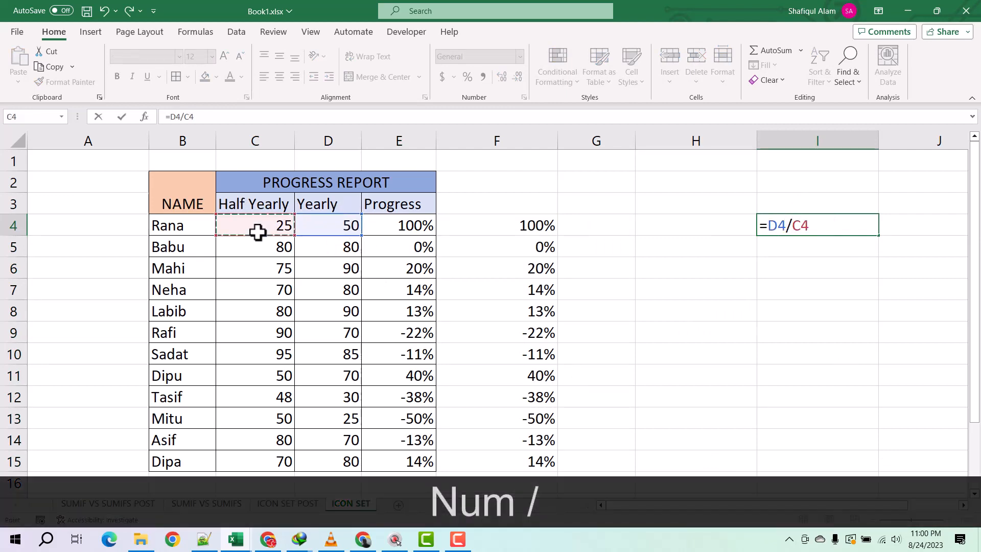
type("-1")
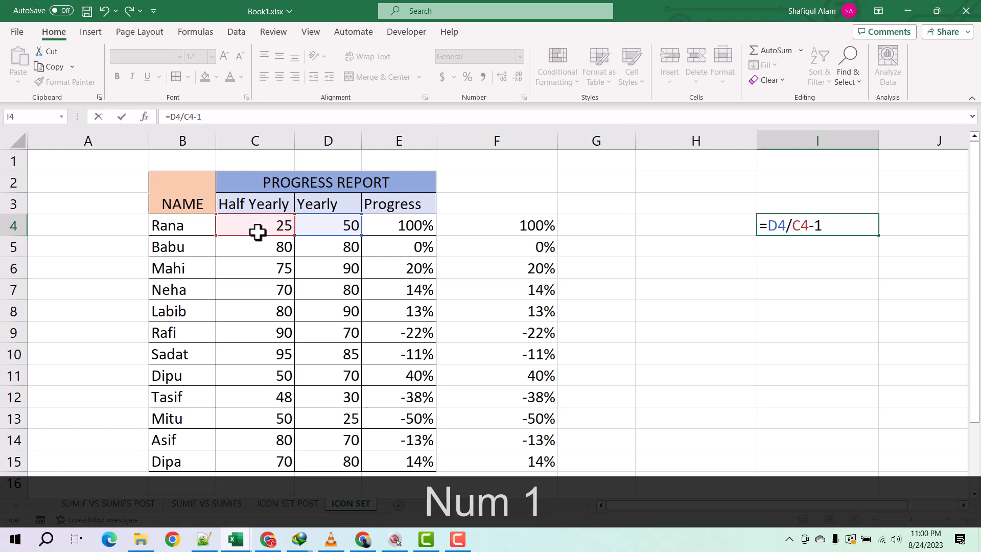
key("Return")
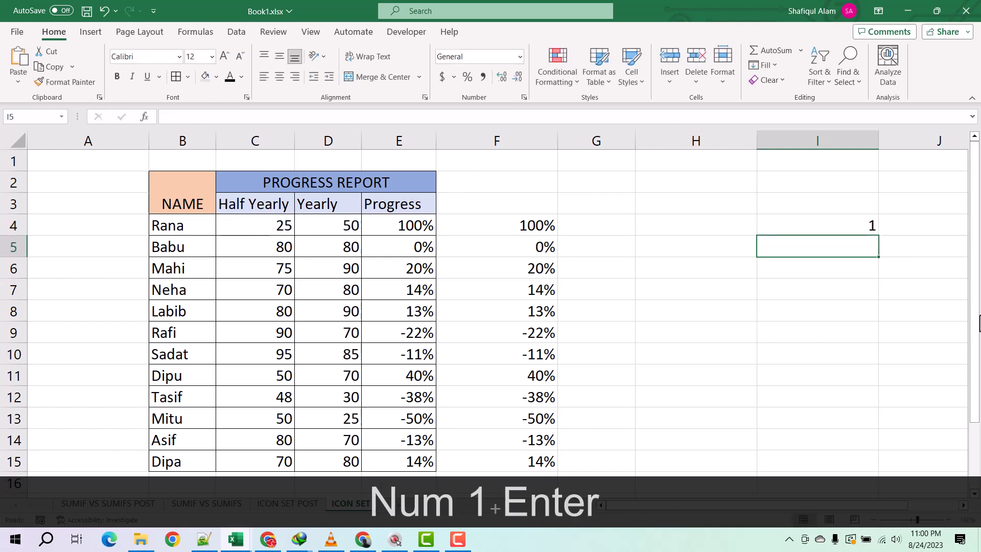
Fill the I4 formula down to I15 and apply the percentage format to the filled cells
left_click(844, 227)
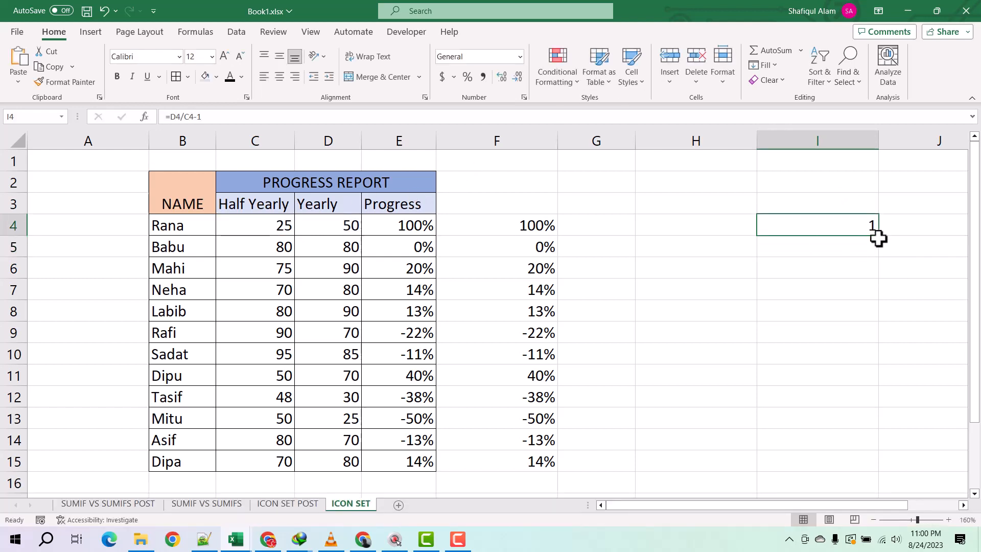
left_click_drag(878, 237, 850, 465)
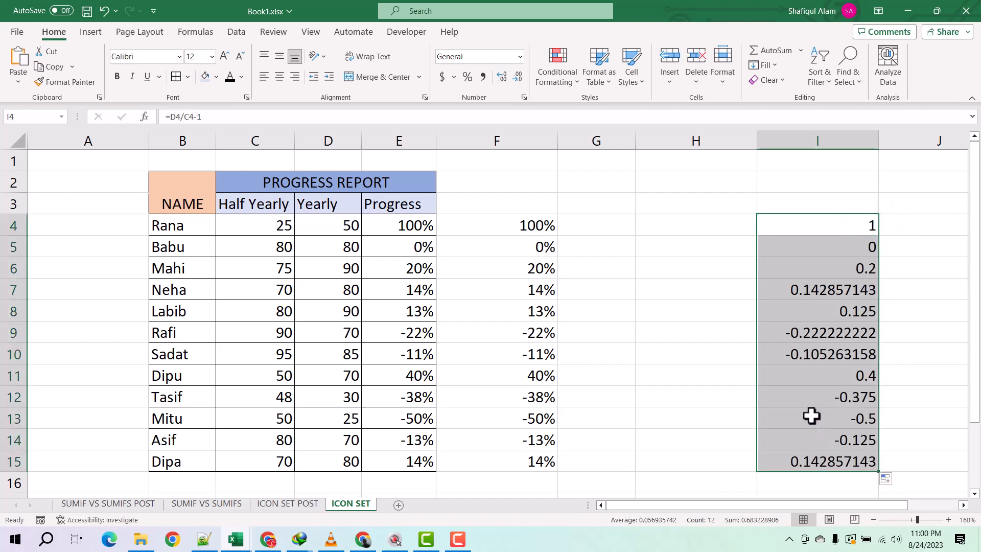
left_click(466, 78)
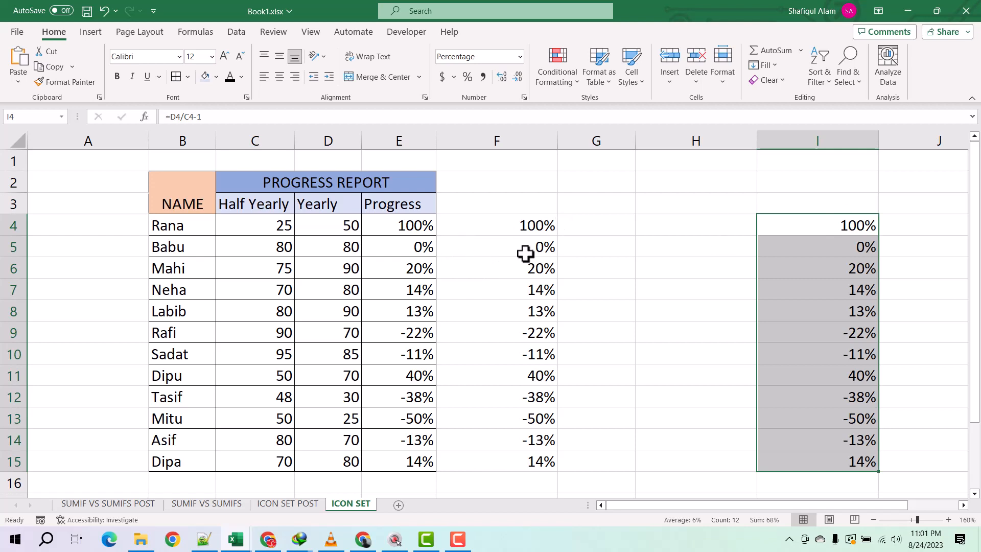
Clear the extra progress results from the range F4:I16 beside the table
left_click_drag(541, 223, 858, 475)
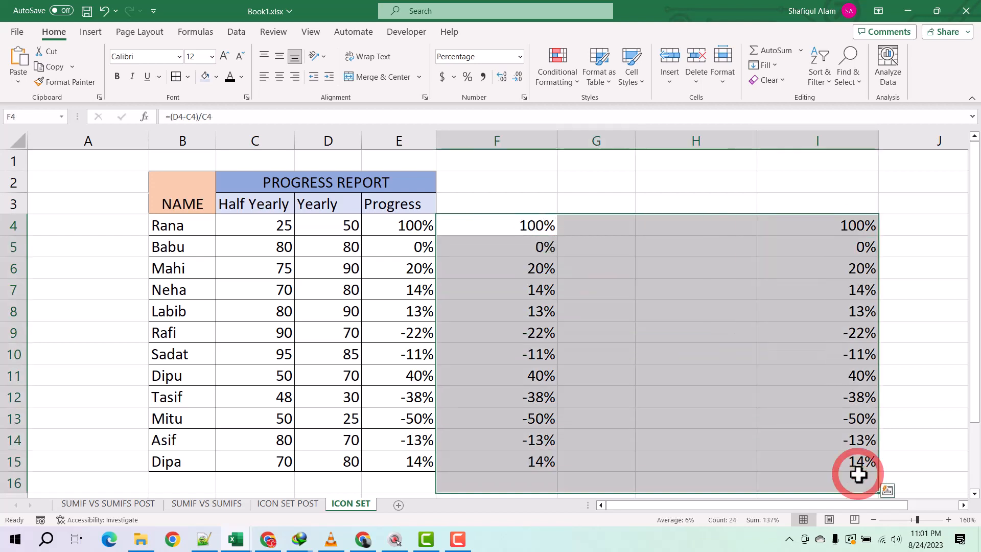
key("Delete")
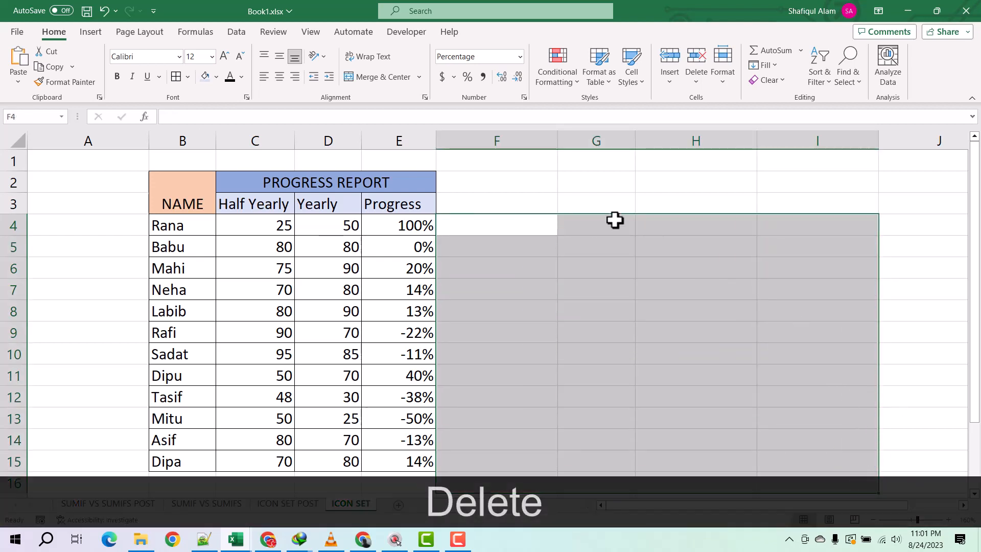
Apply the green, yellow and red circle icon set to the Half Yearly marks in C4:C15
left_click(252, 204)
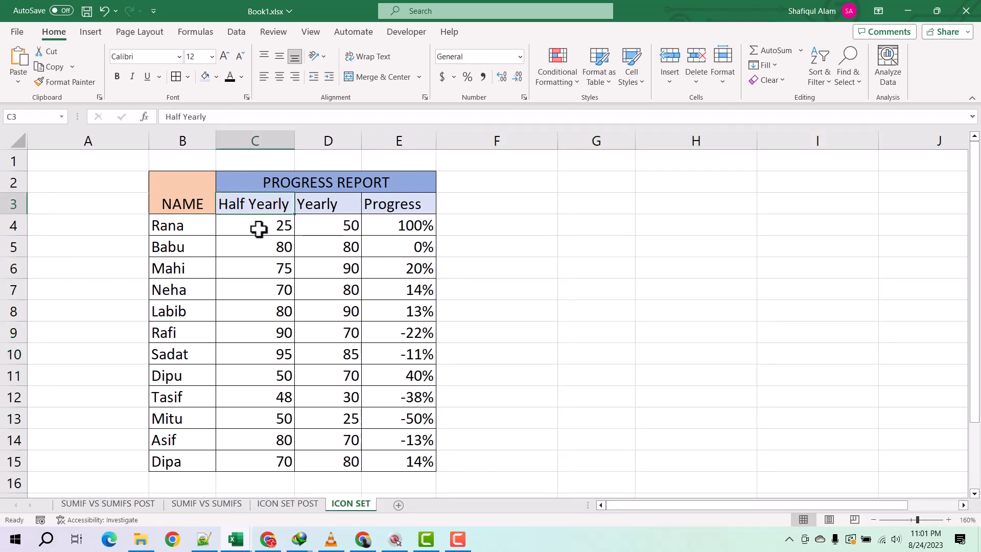
left_click_drag(258, 229, 261, 468)
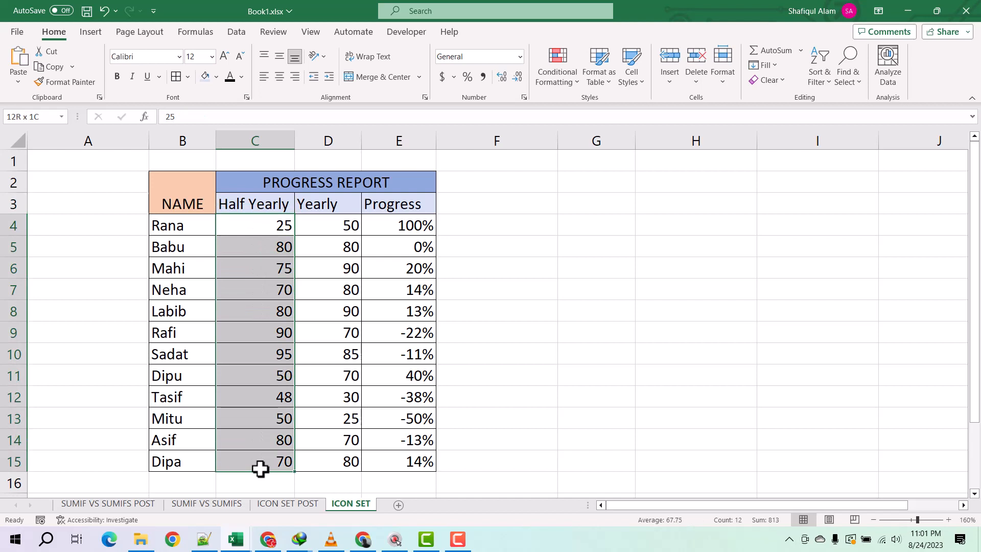
left_click(575, 82)
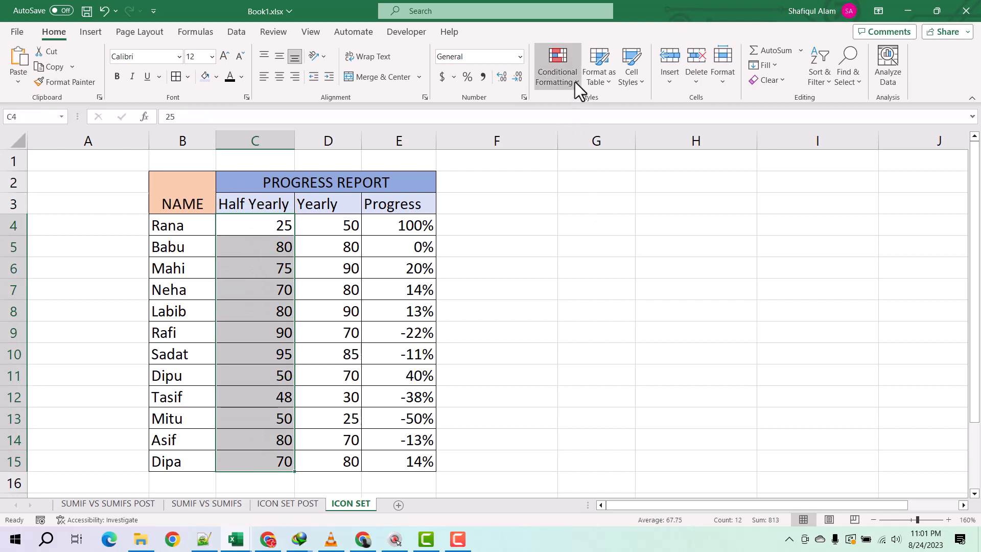
mouse_move(578, 227)
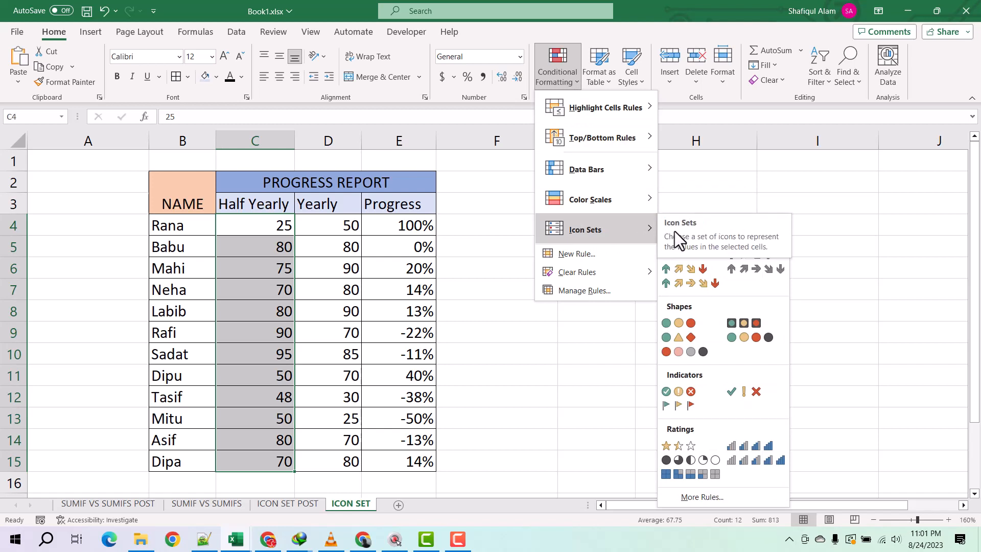
left_click(686, 323)
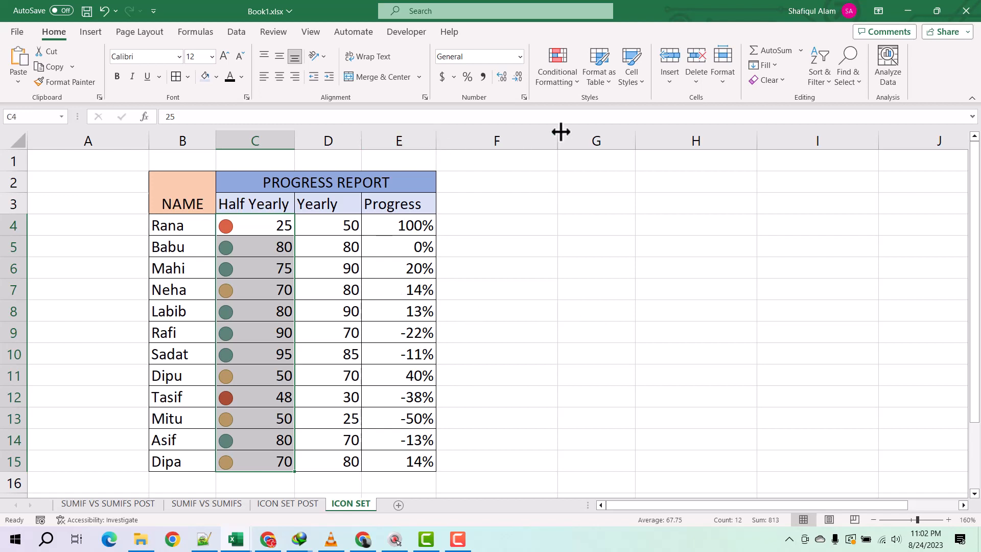
Open the Half Yearly icon set rule for editing and change both threshold types to Number
left_click(579, 84)
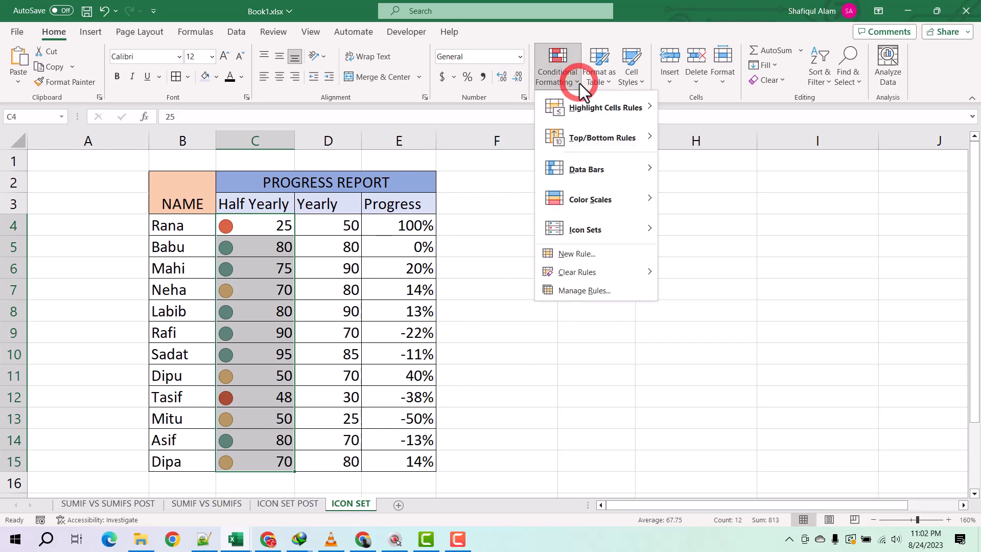
left_click(588, 291)
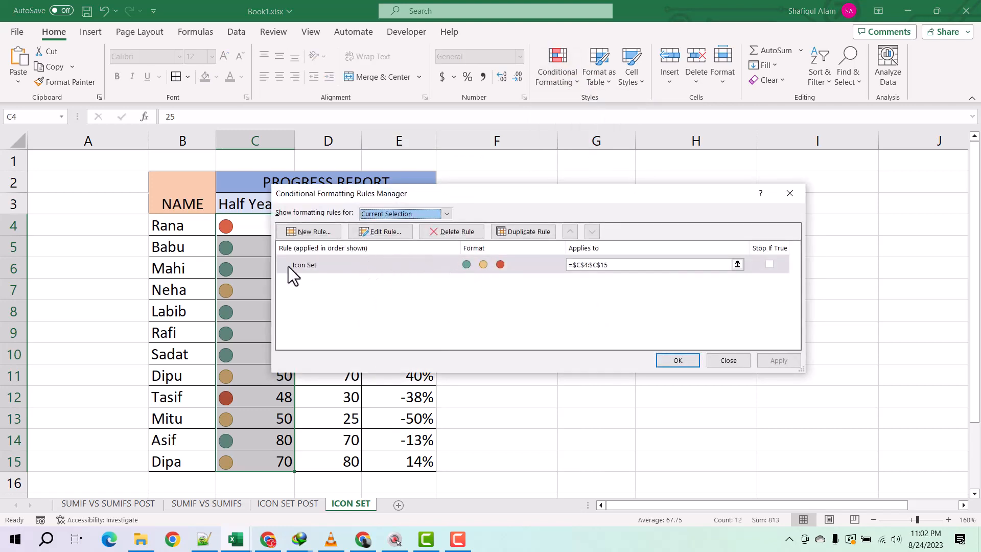
left_click(379, 232)
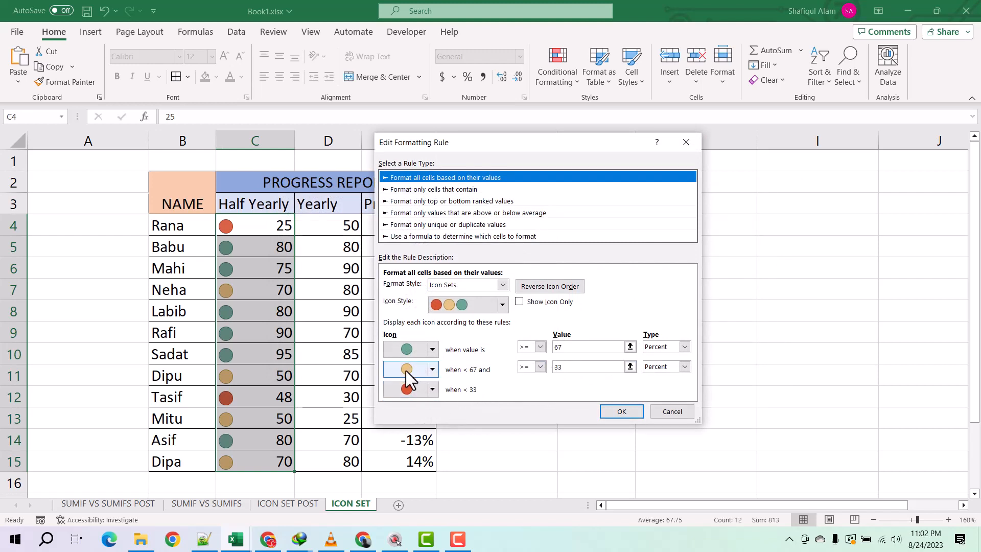
double_click(560, 347)
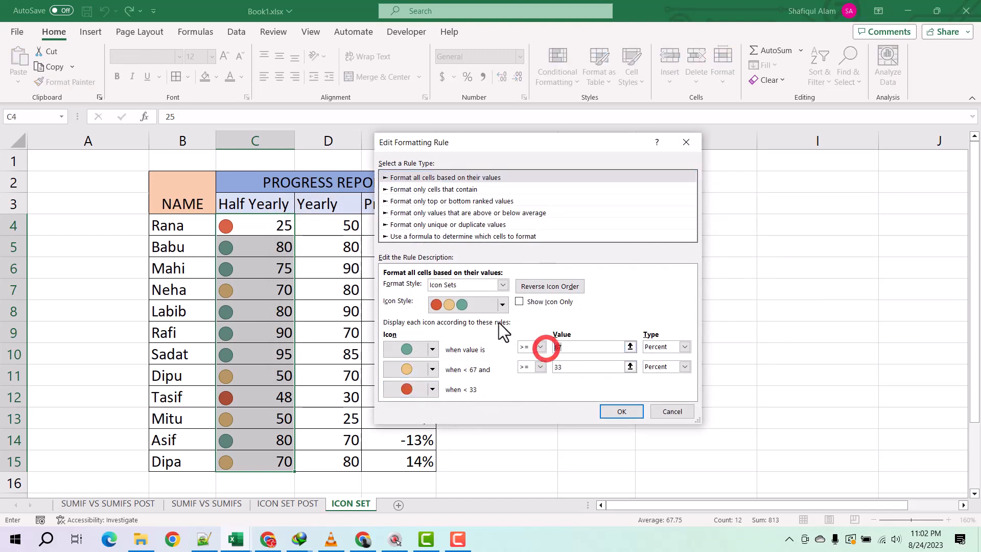
type("80")
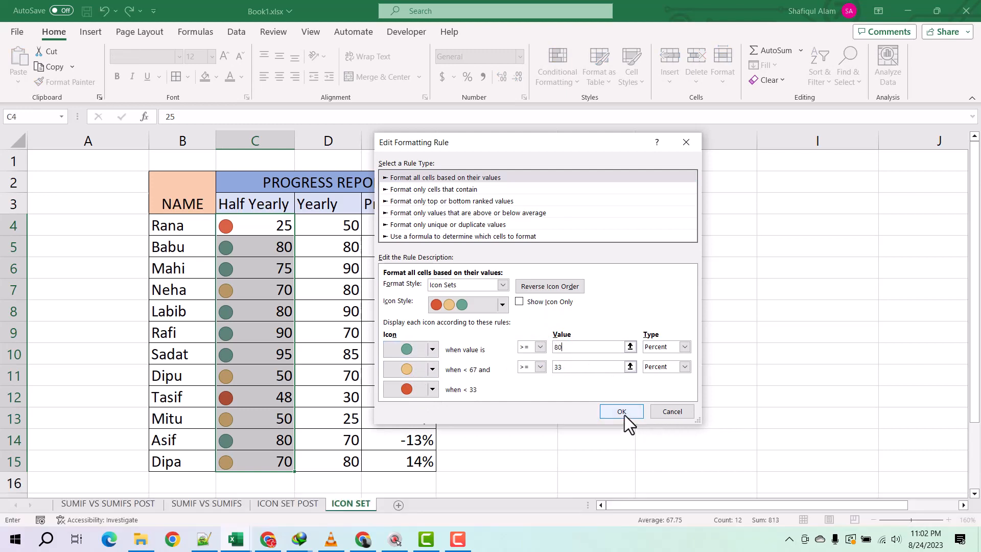
left_click(684, 347)
left_click(671, 356)
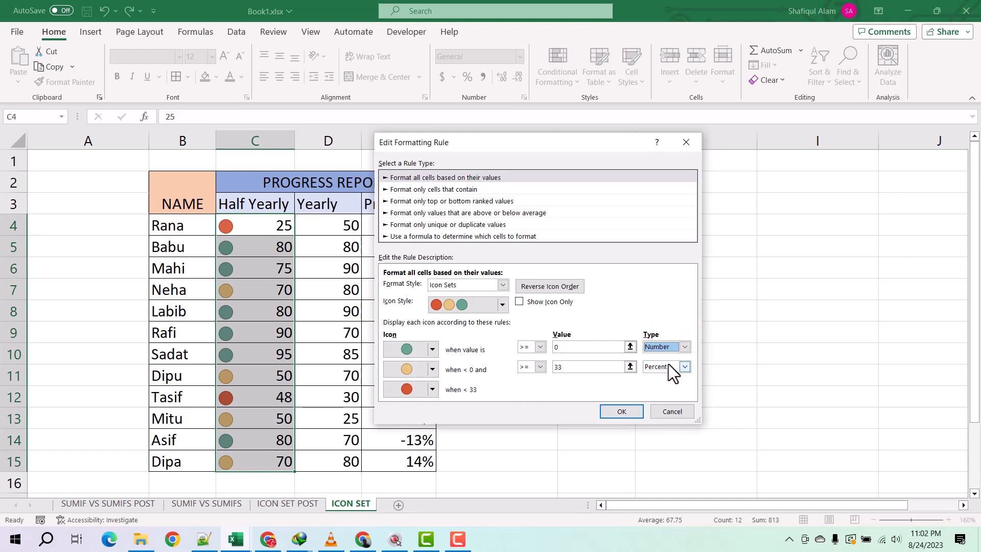
left_click(668, 365)
left_click(656, 378)
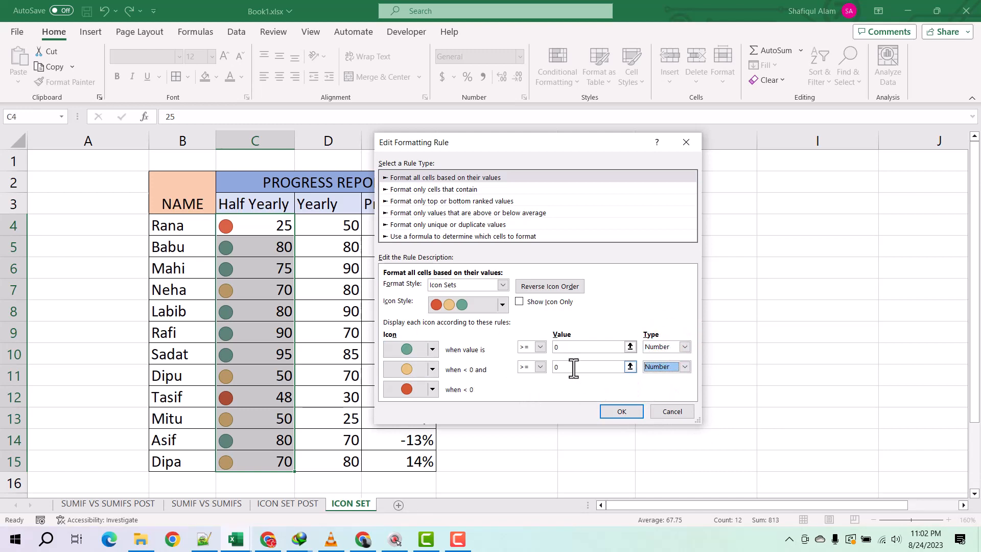
Set the yellow icon's threshold to 33 and the green icon's to 80, and apply the edited rule
type("33")
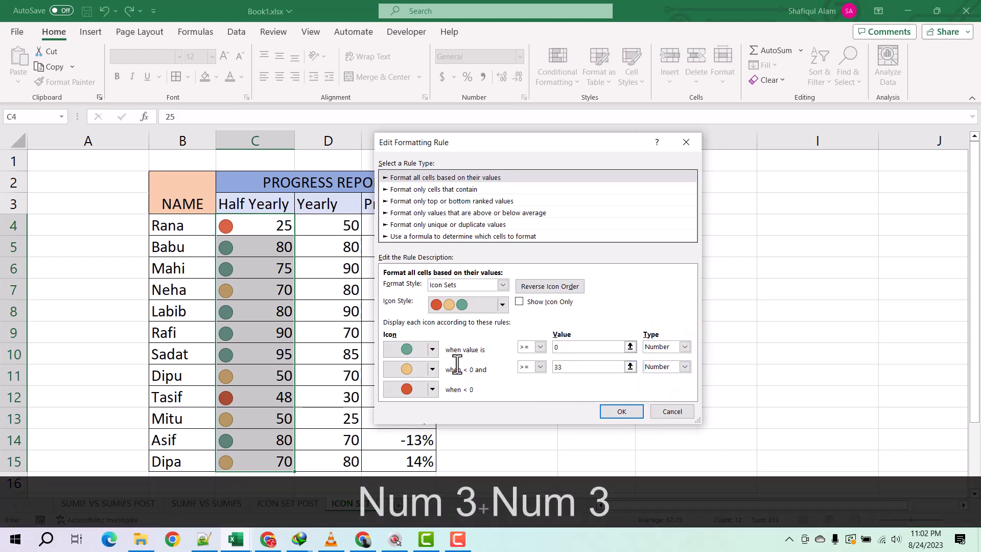
double_click(552, 349)
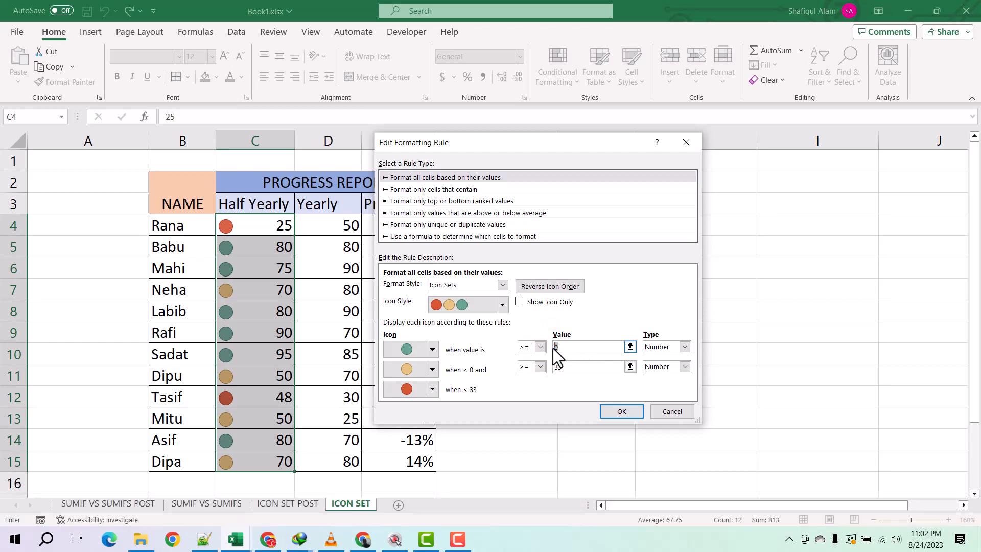
type("80")
key("Return")
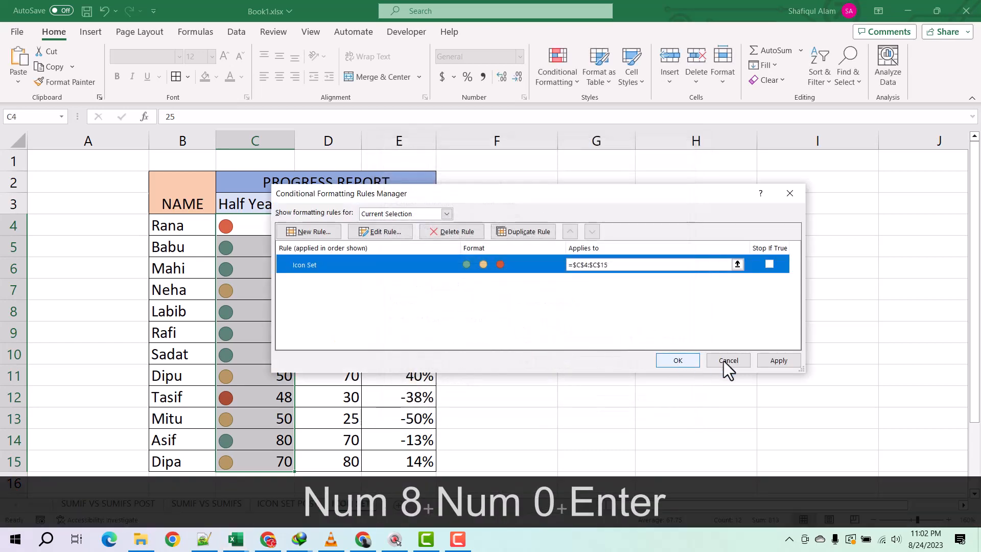
left_click(775, 359)
left_click(673, 362)
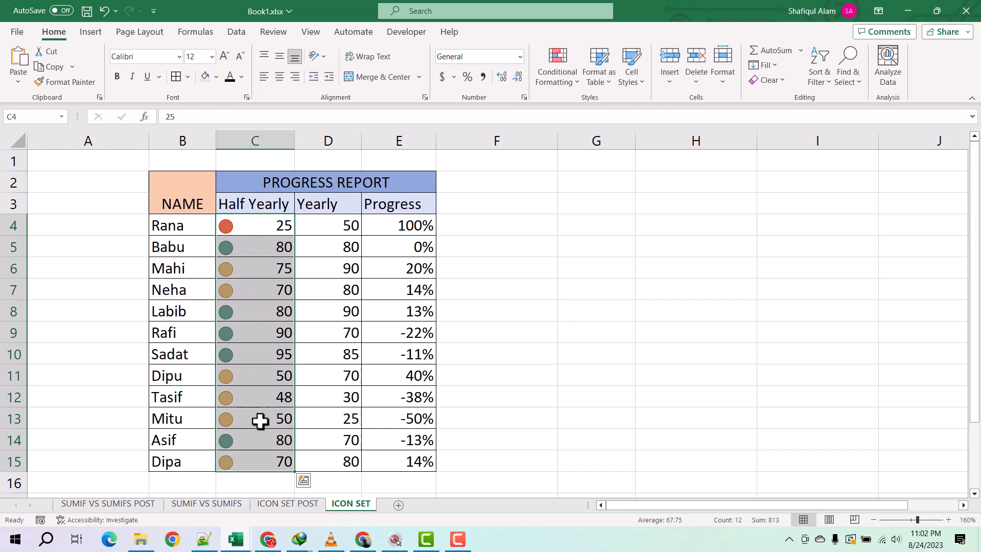
Change the Half Yearly mark in C13 to 20 to test the icon thresholds
left_click(277, 419)
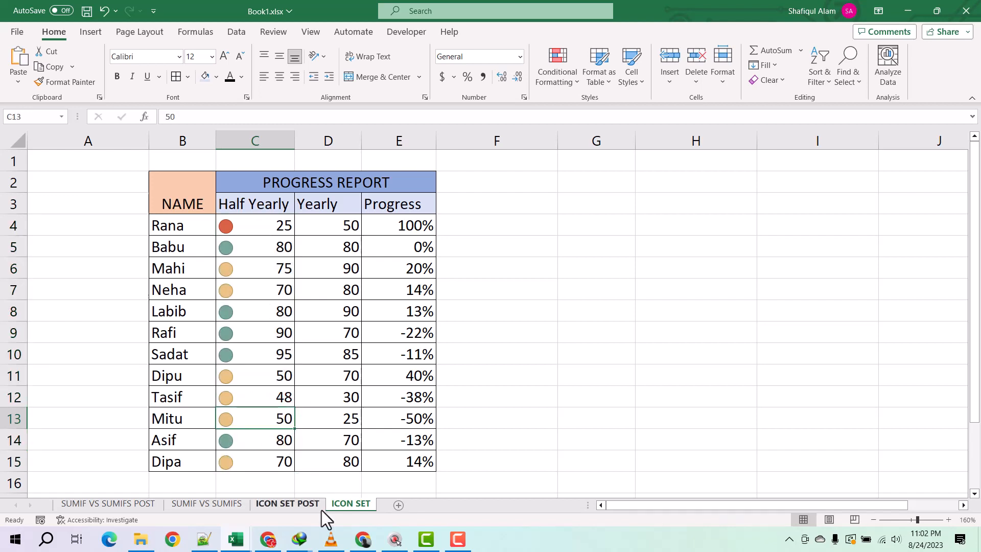
type("20")
key("Return")
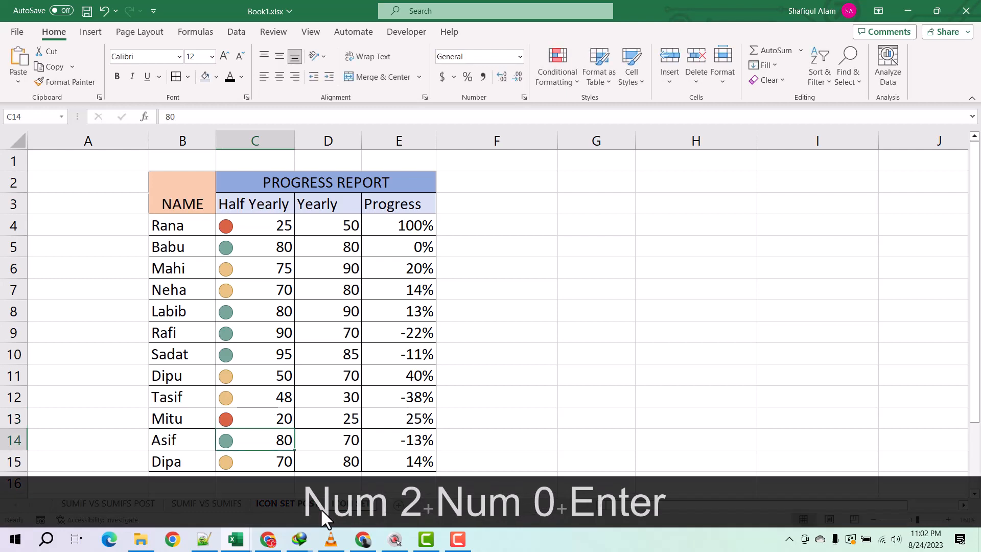
left_click(273, 418)
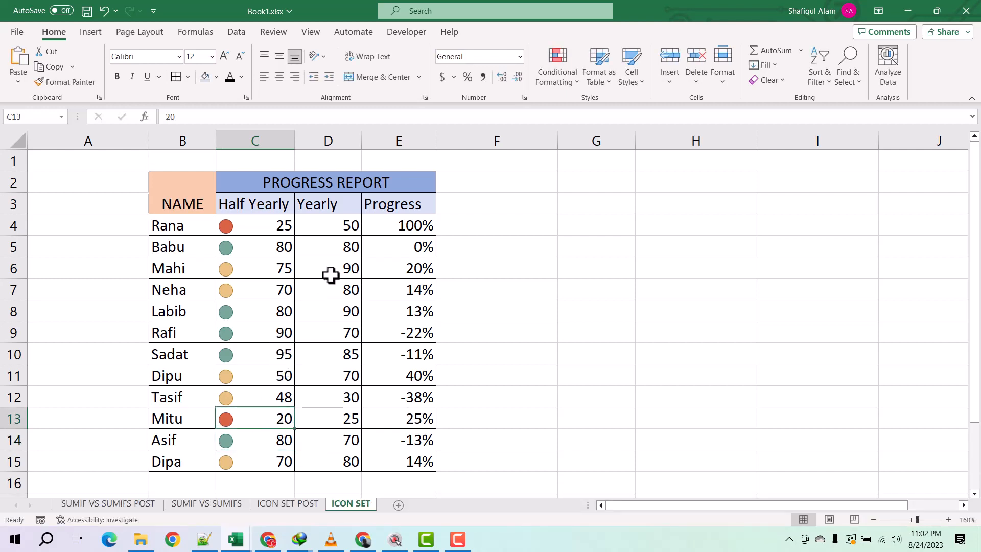
Copy the icon formatting of C4:C15 onto the Yearly marks in D4:D15 with Format Painter
left_click_drag(341, 223, 339, 455)
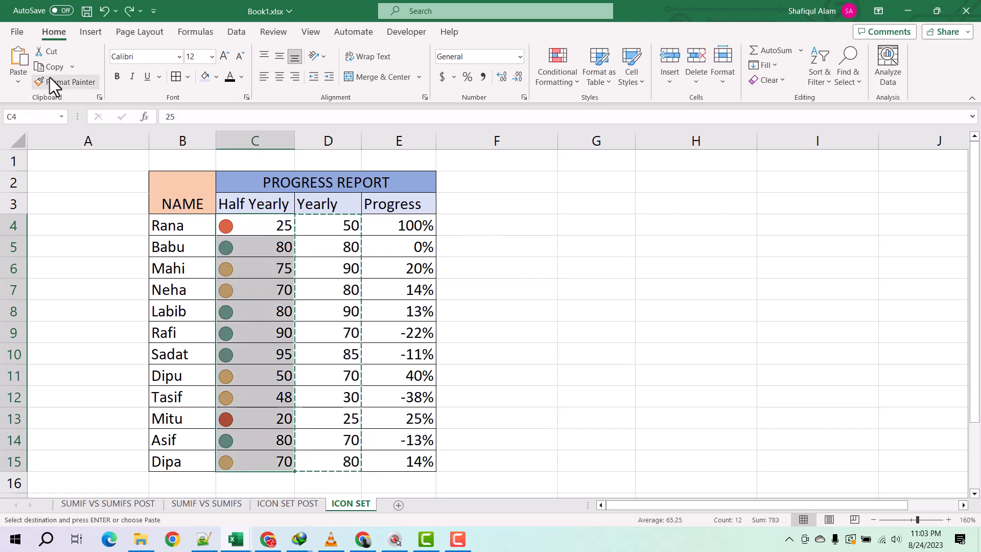
left_click(50, 82)
left_click_drag(329, 225, 327, 461)
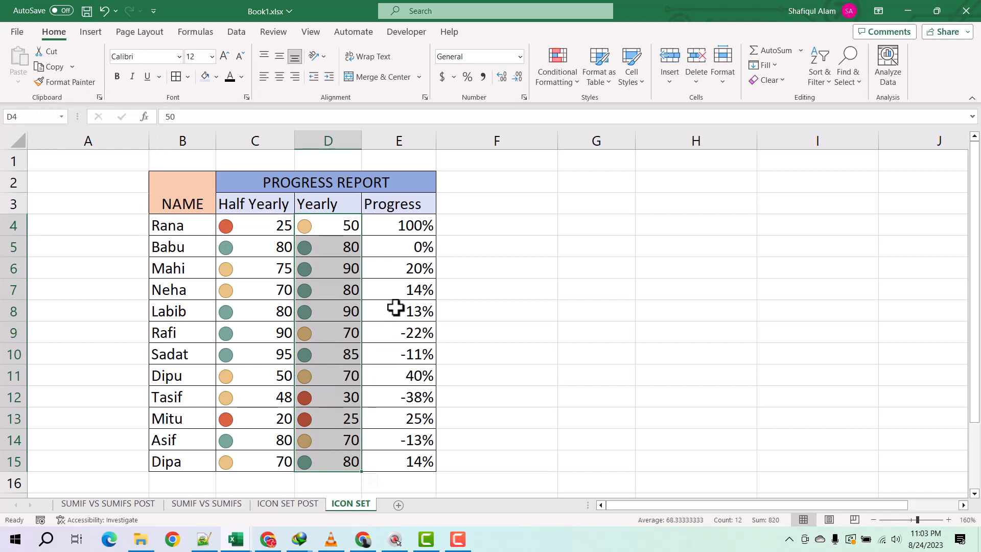
Apply the 3 Arrows (Colored) icon set to the Progress values in E4:E15
left_click(391, 230)
left_click_drag(391, 231, 399, 458)
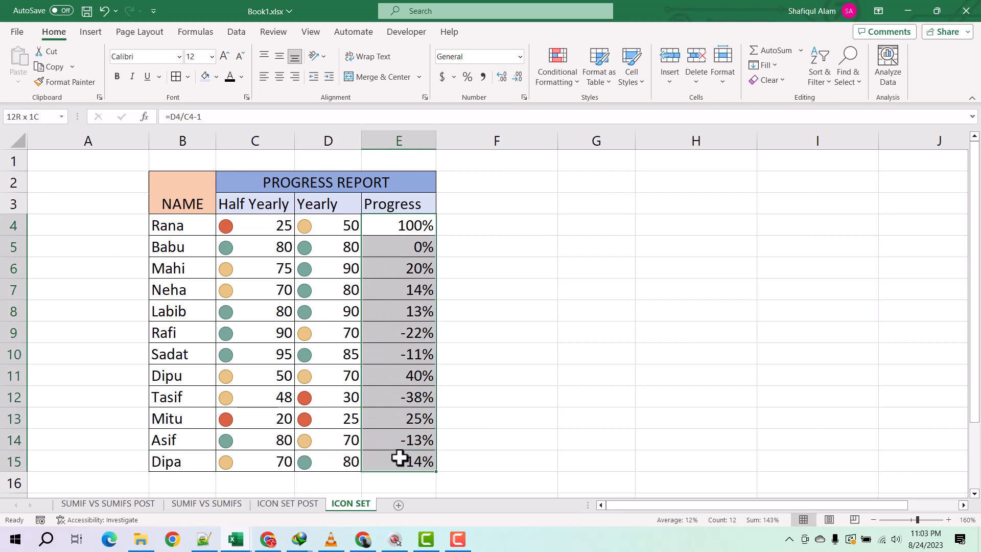
left_click_drag(400, 457, 399, 458)
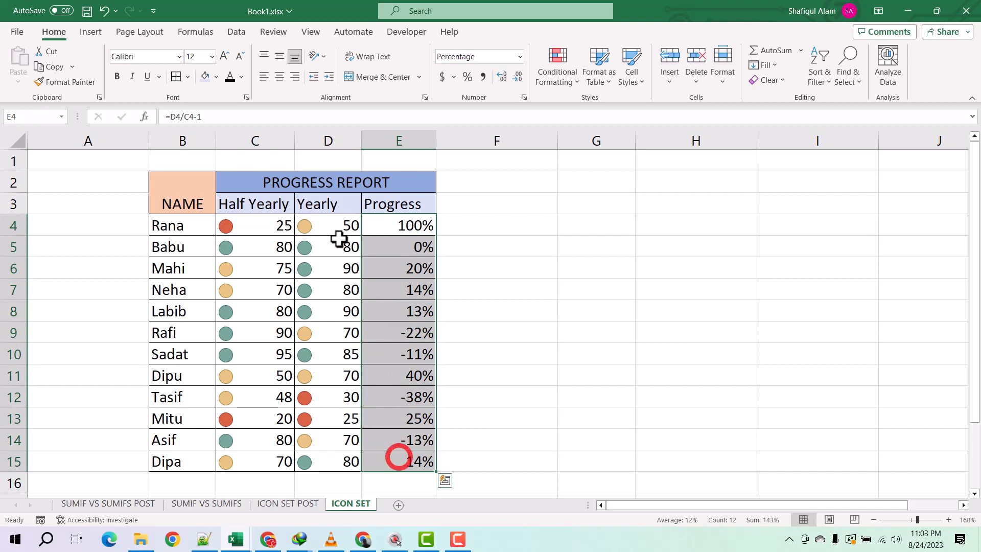
left_click(553, 81)
mouse_move(603, 232)
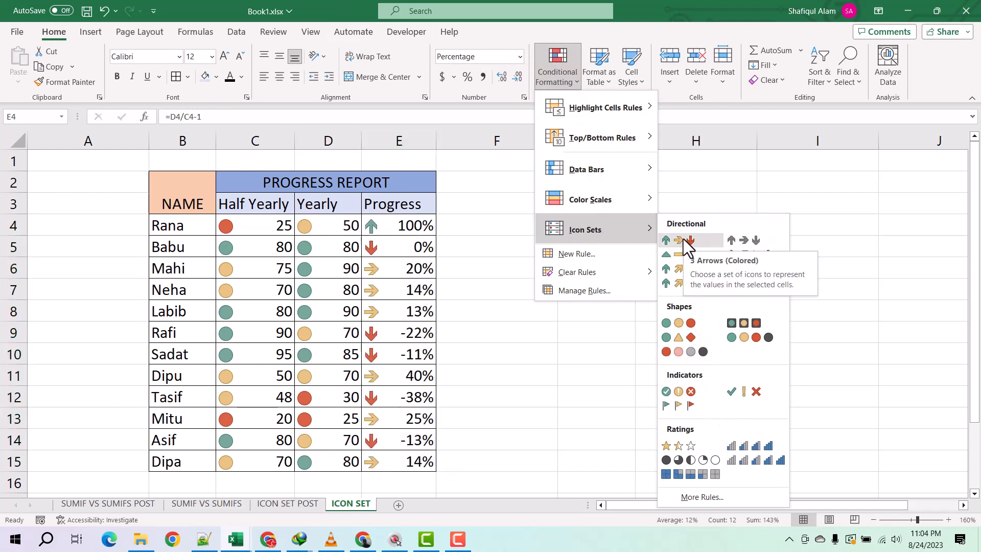
left_click(682, 238)
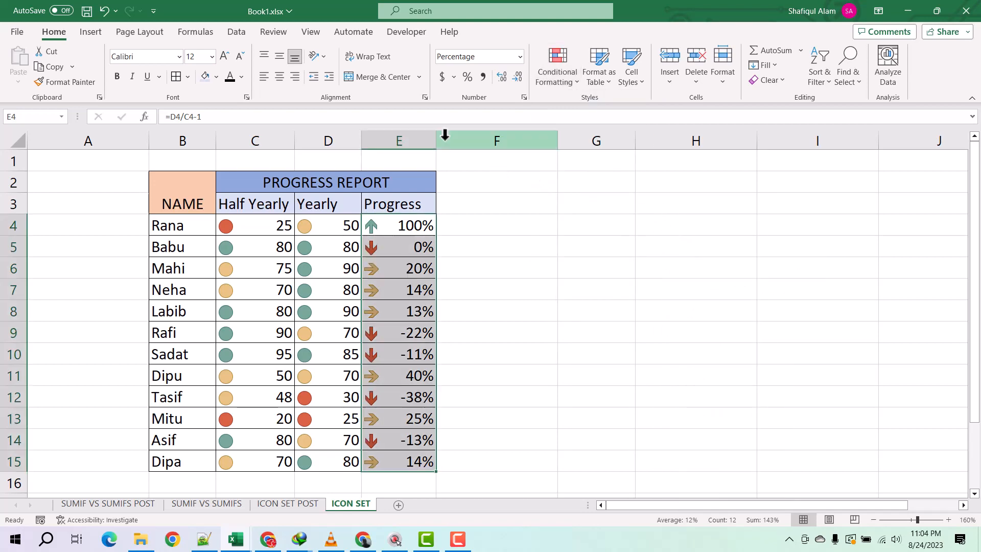
Open the Progress column's icon set rule for editing and change both threshold types to Number
left_click(556, 81)
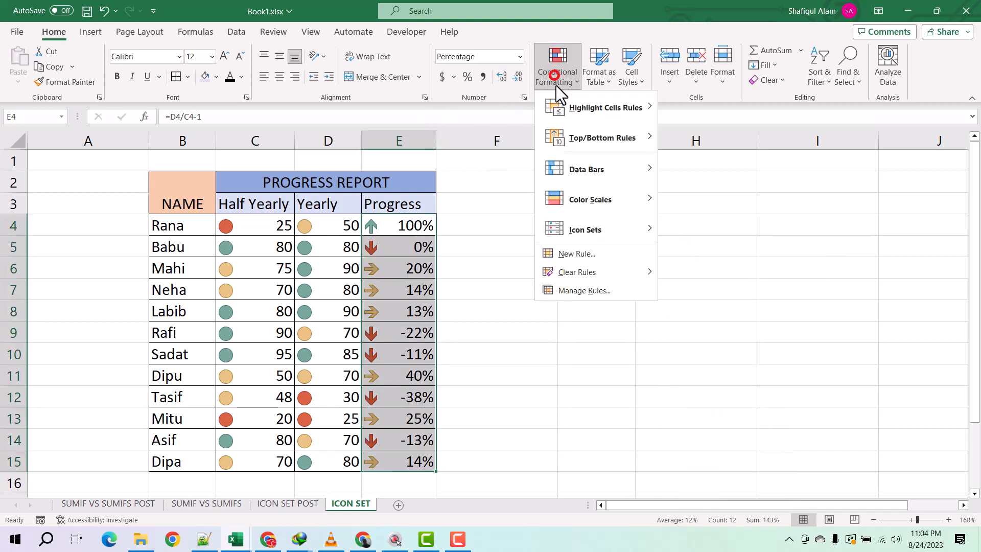
left_click(577, 290)
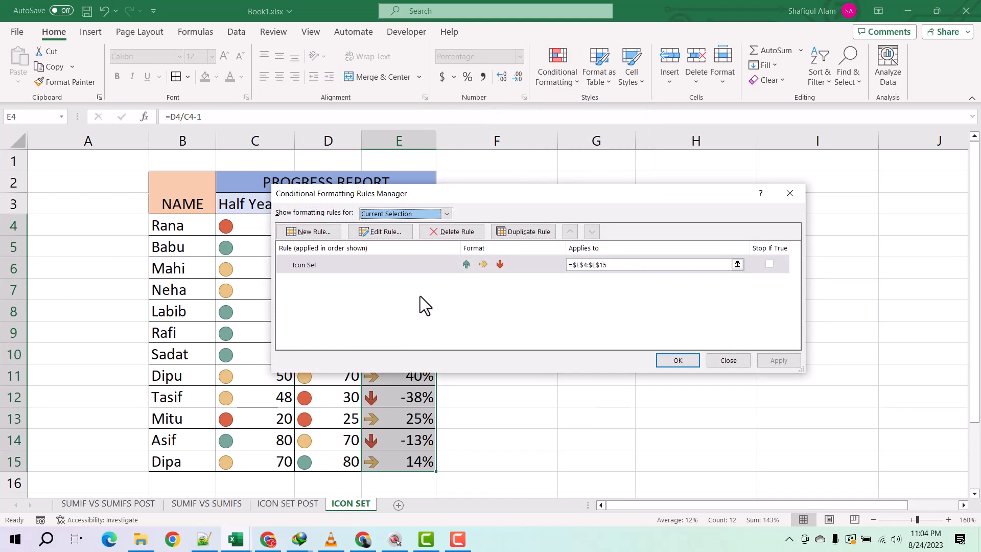
left_click(391, 232)
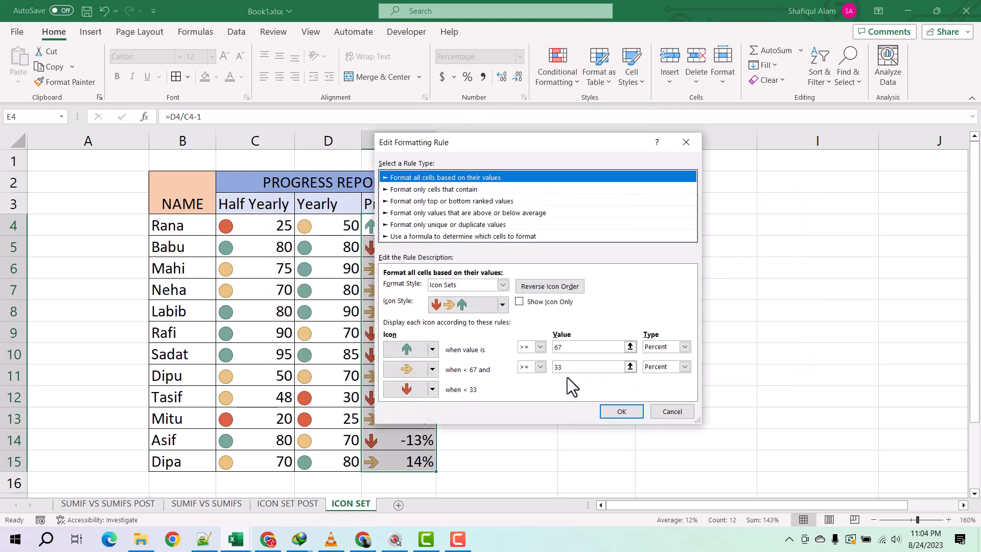
left_click(674, 347)
left_click(663, 358)
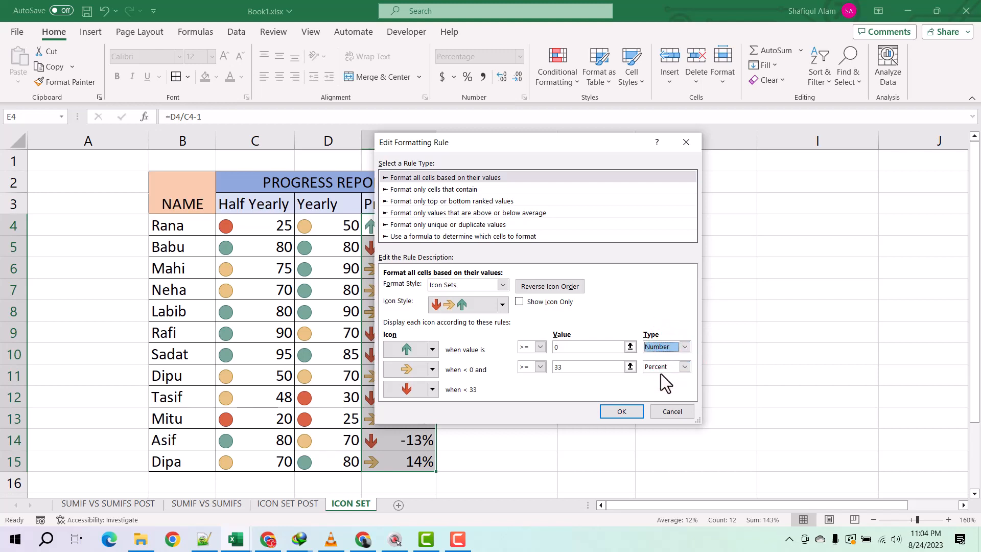
left_click(660, 371)
left_click(660, 378)
left_click_drag(507, 141, 660, 162)
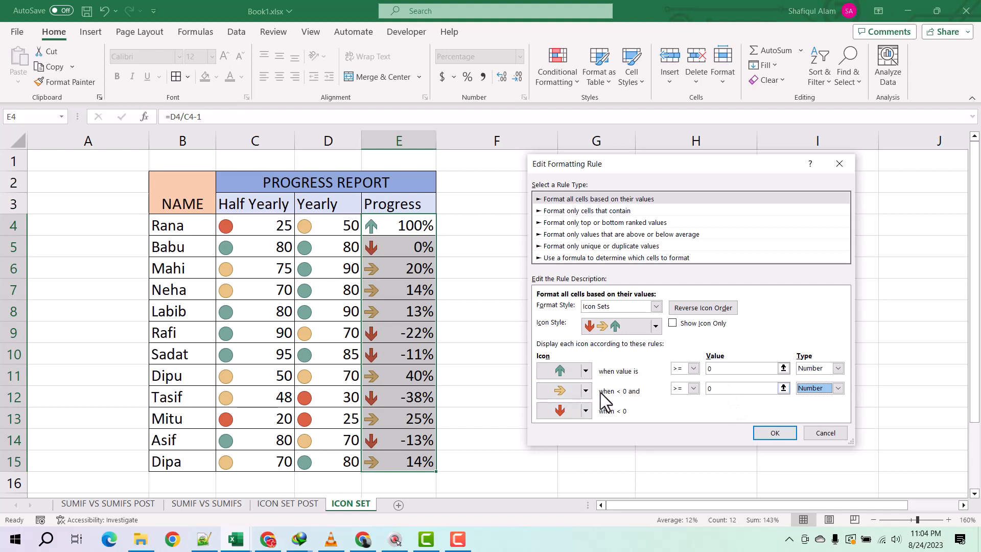
Set the green arrow's condition to greater than (>) 0, and apply the edited rule to the Progress column
left_click(693, 389)
left_click(682, 399)
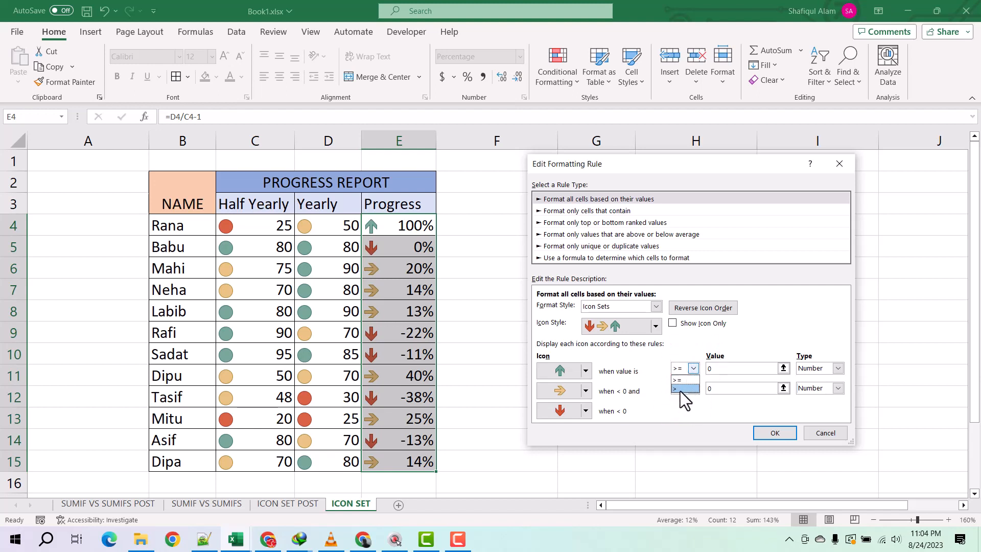
left_click(679, 390)
left_click(772, 433)
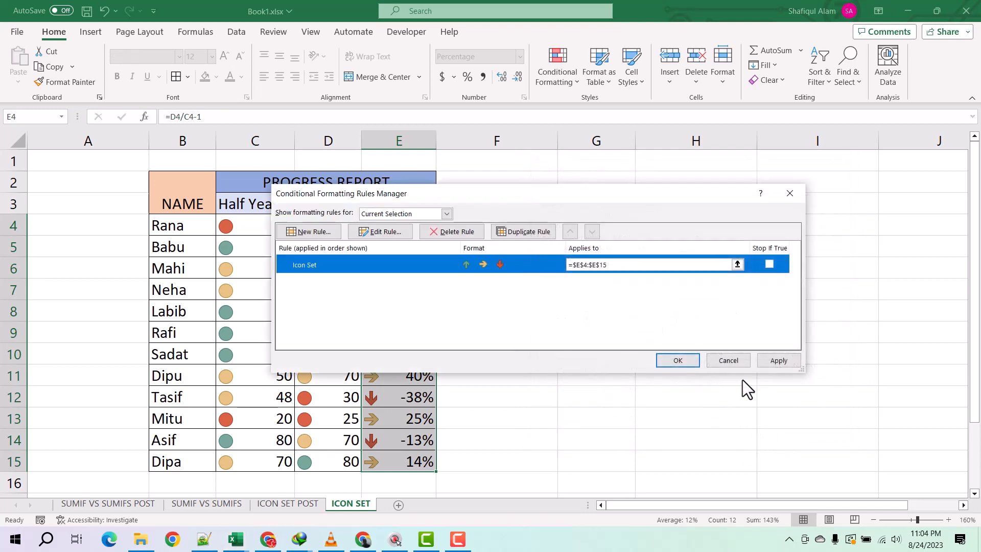
left_click(777, 360)
left_click(678, 361)
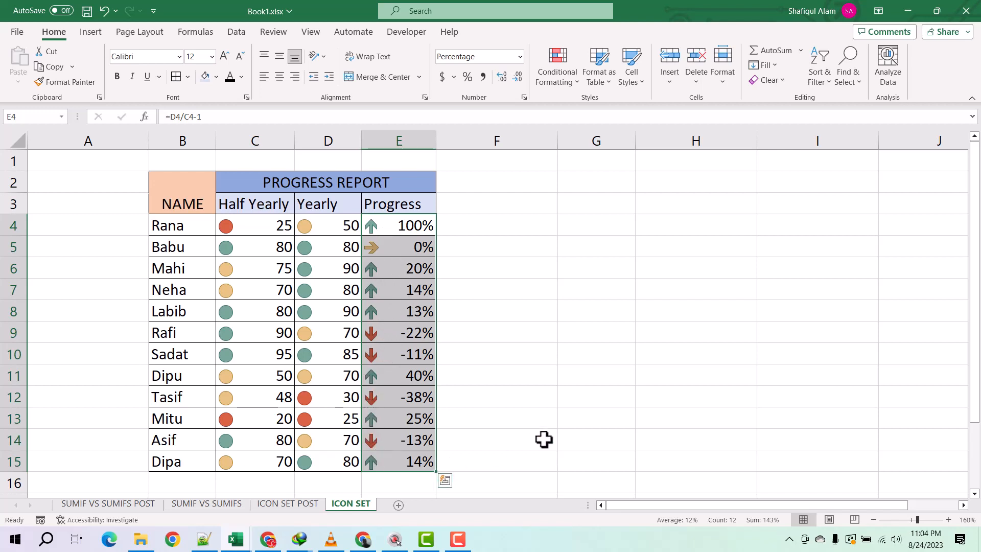
left_click(556, 76)
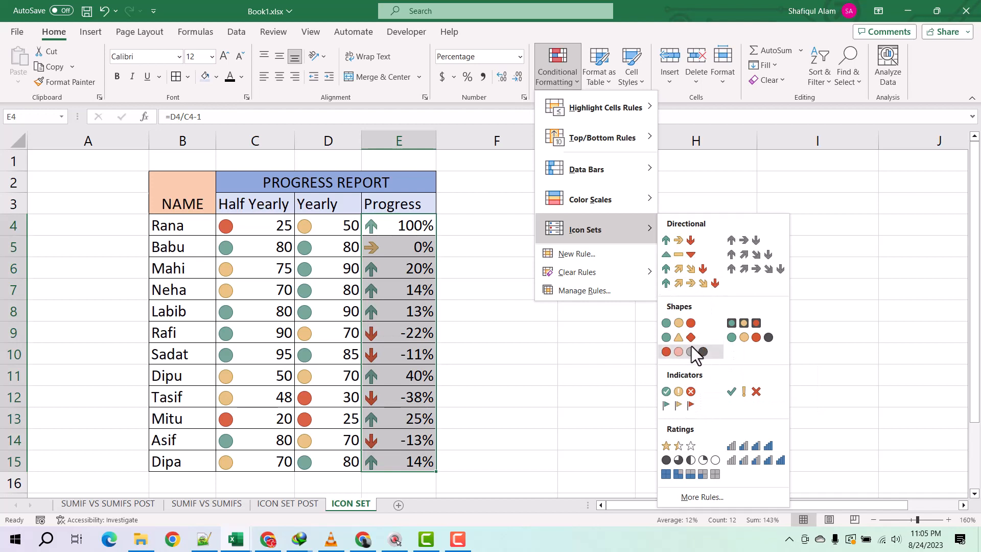
left_click(568, 357)
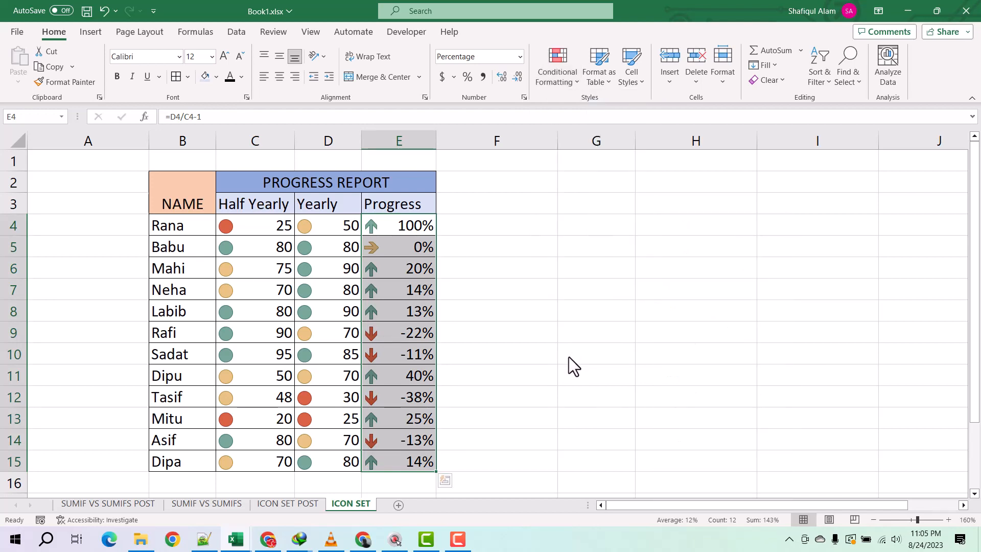